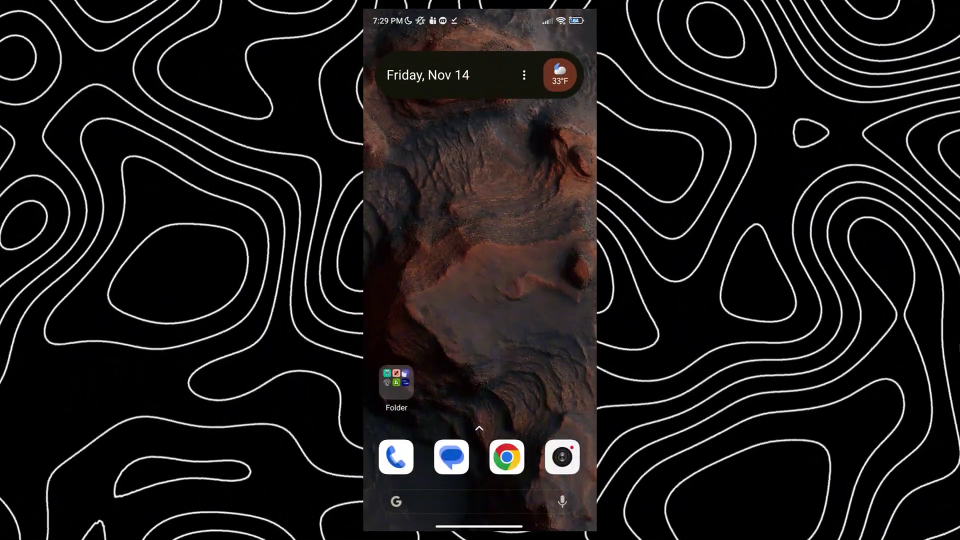
Launch ZArchiver and extract the ChronoFPS bundle zip into the Downloads folder
{"action": "left_click", "coordinate": [396, 379]}
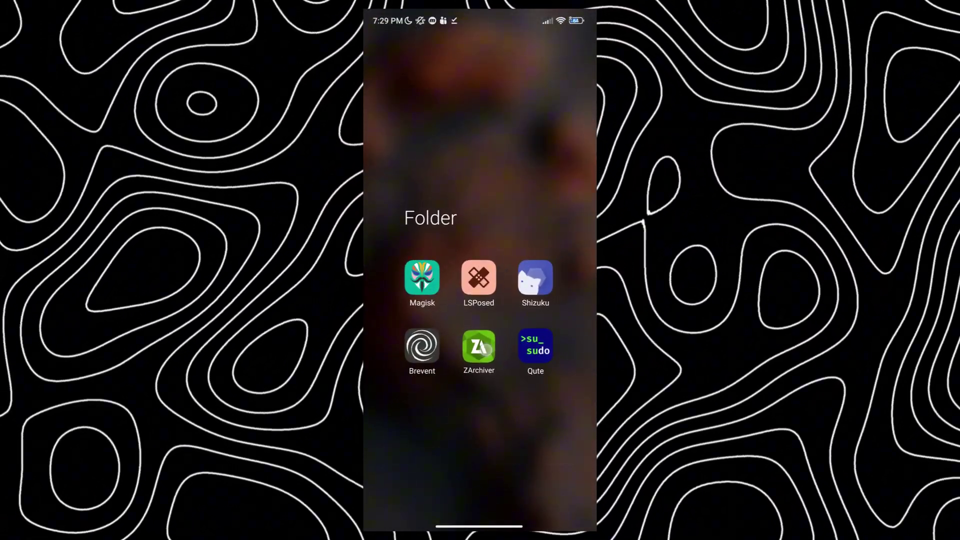
{"action": "left_click", "coordinate": [551, 345]}
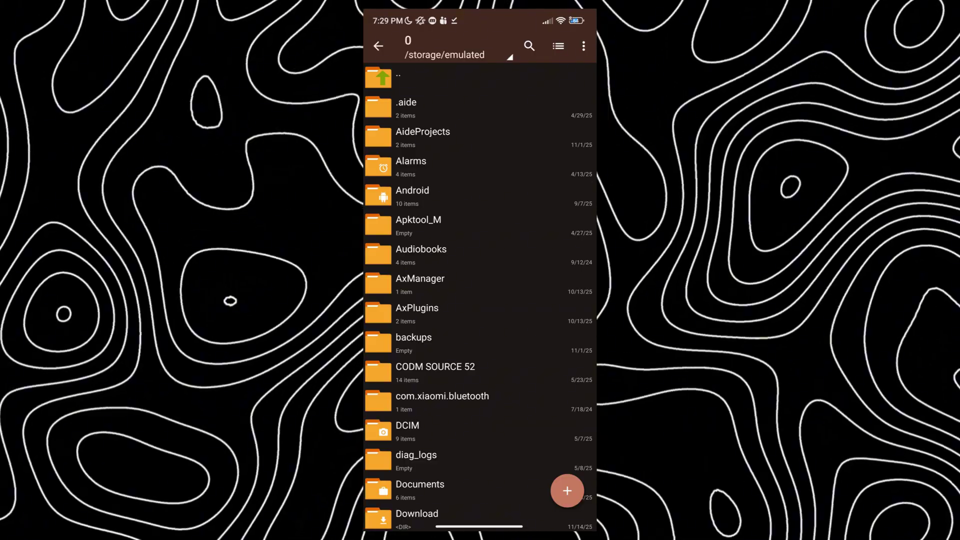
{"action": "left_click_drag", "start_coordinate": [540, 398], "coordinate": [555, 312]}
{"action": "scroll", "coordinate": [556, 311], "scroll_direction": "down", "scroll_amount": 5}
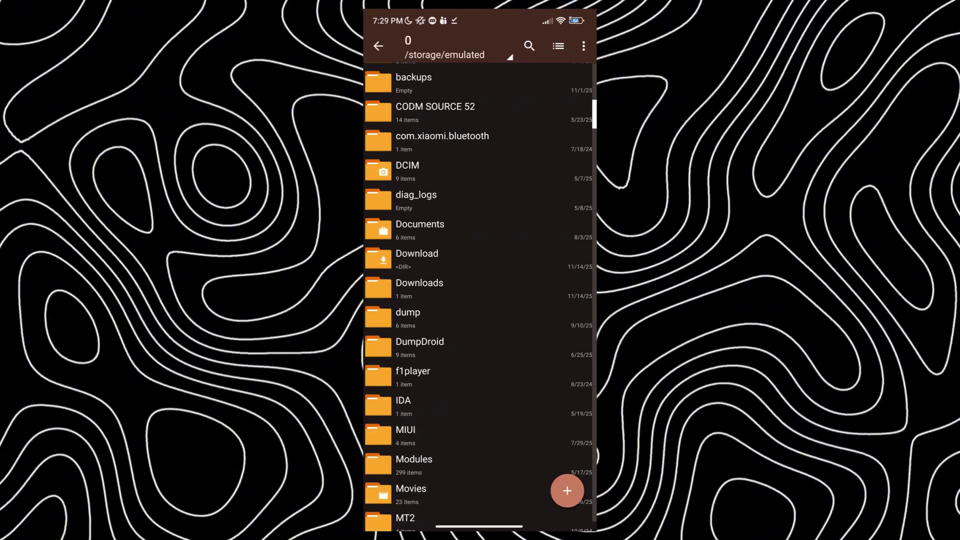
{"action": "left_click", "coordinate": [490, 288]}
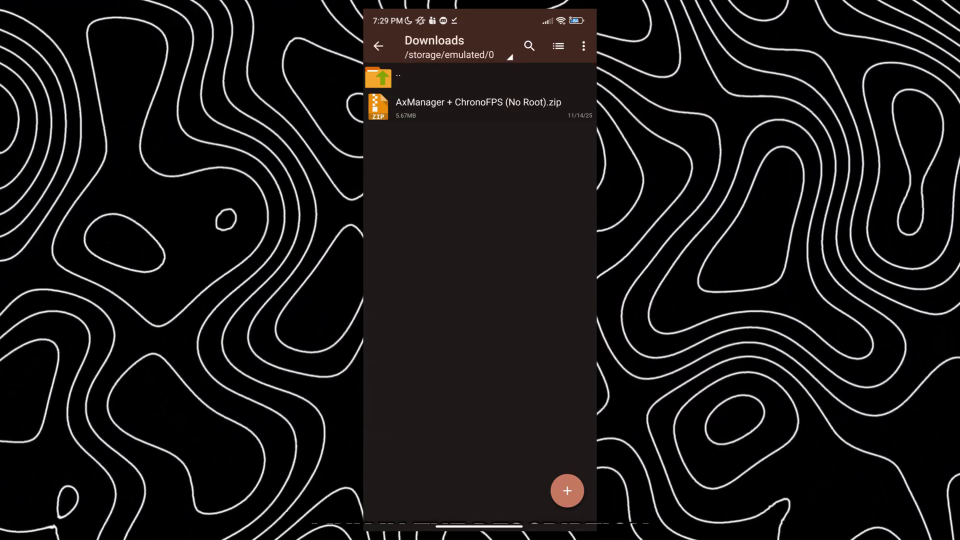
{"action": "left_click", "coordinate": [485, 109]}
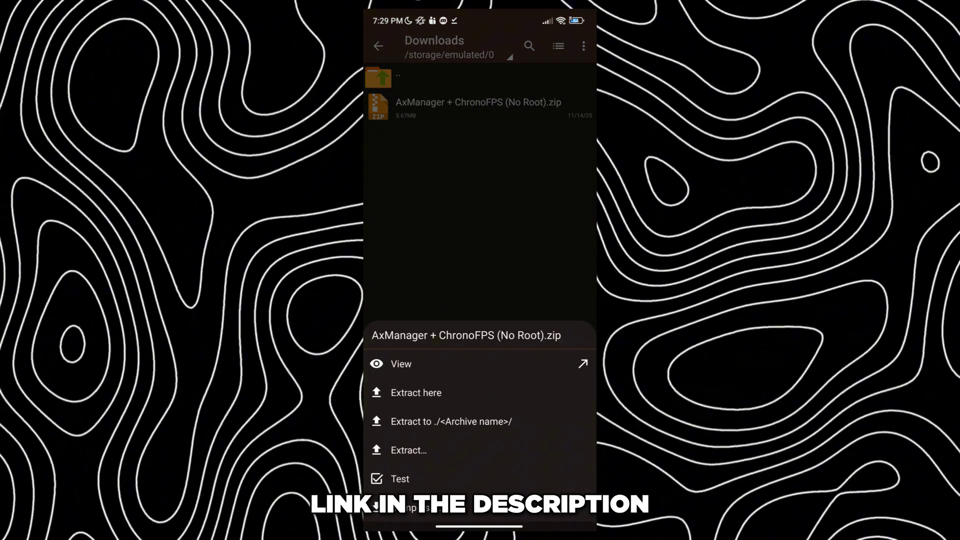
{"action": "left_click", "coordinate": [476, 393]}
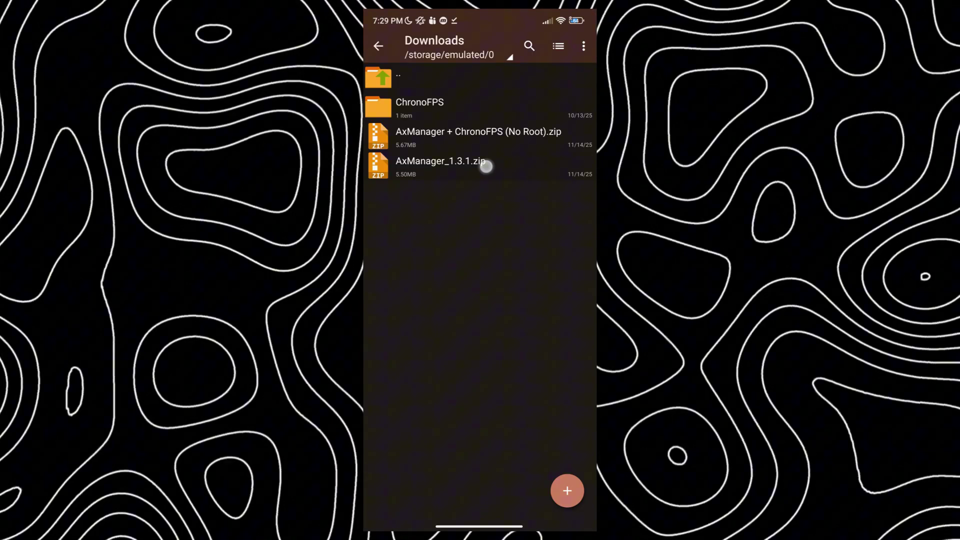
Install AxManager_1.3.1.apk from inside AxManager_1.3.1.zip via the Package installer
{"action": "left_click", "coordinate": [486, 166]}
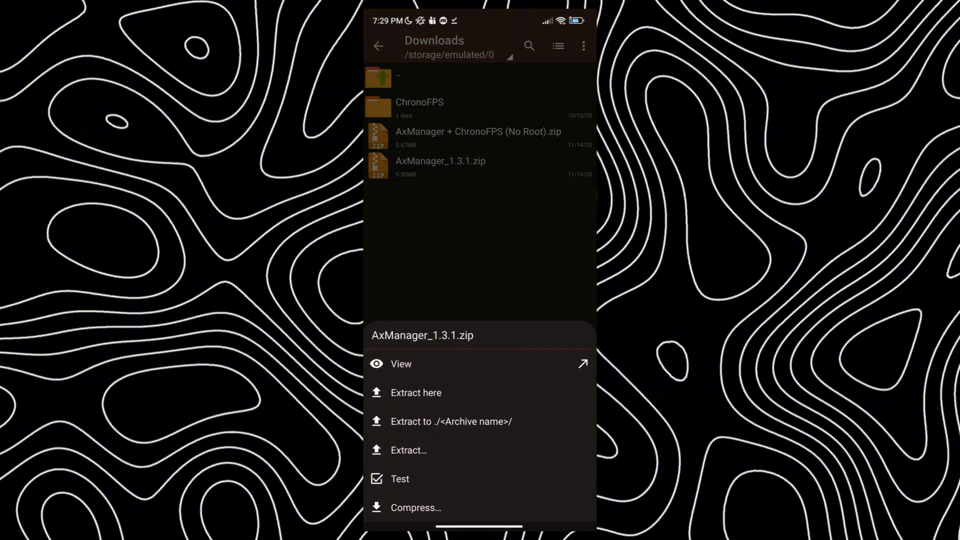
{"action": "left_click", "coordinate": [475, 363]}
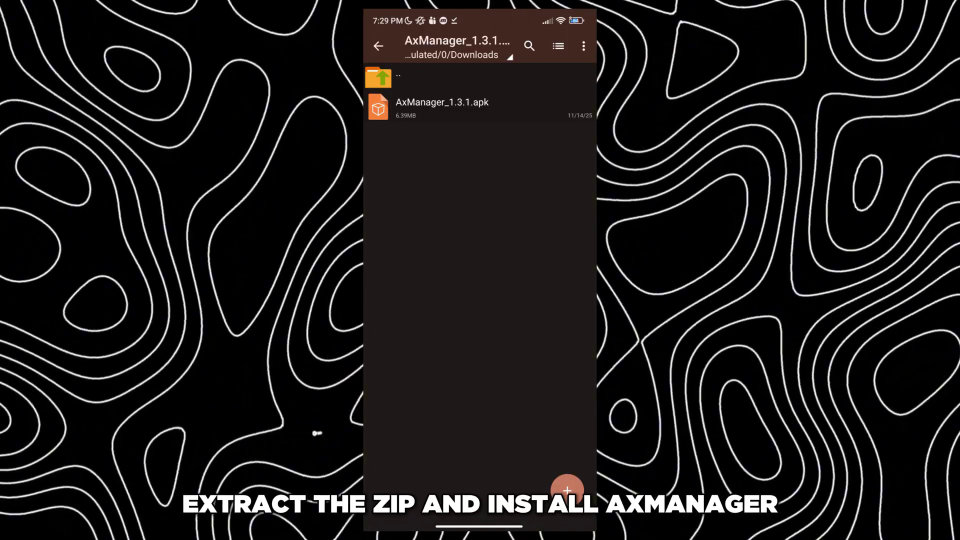
{"action": "left_click", "coordinate": [478, 113]}
{"action": "left_click", "coordinate": [480, 225]}
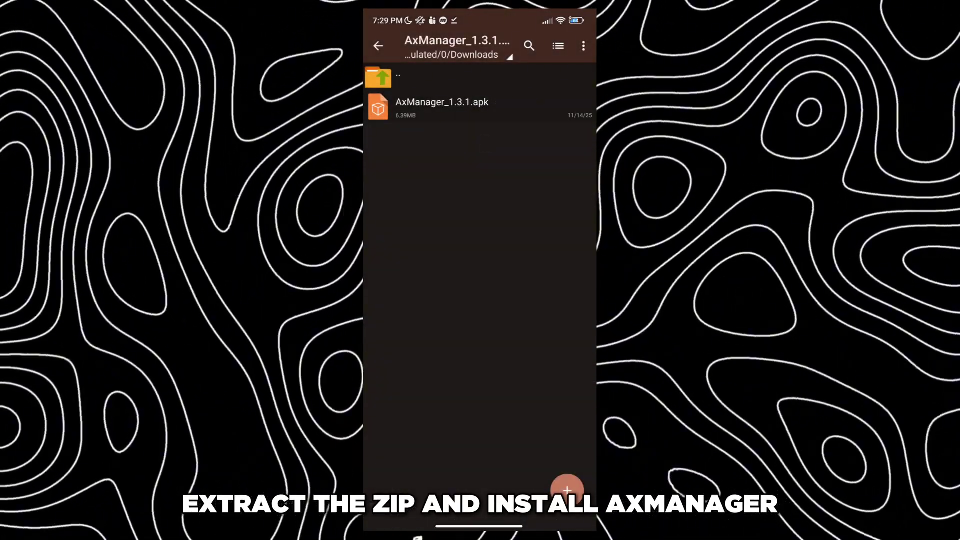
{"action": "left_click", "coordinate": [495, 112]}
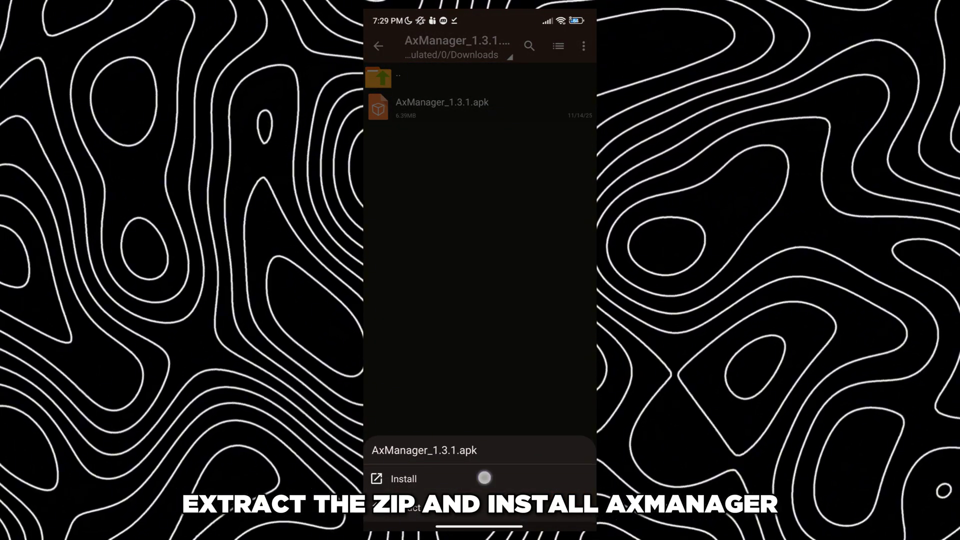
{"action": "left_click", "coordinate": [484, 478]}
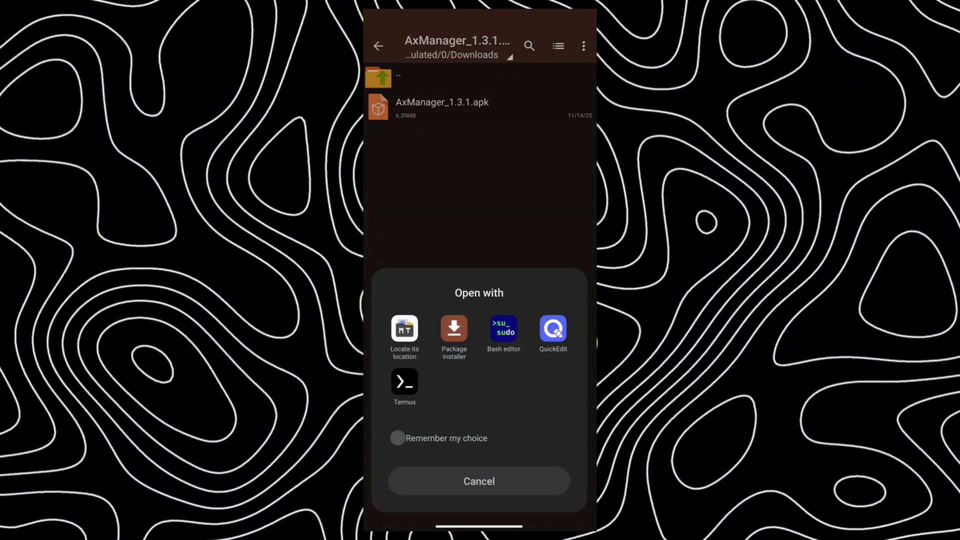
{"action": "left_click", "coordinate": [454, 330]}
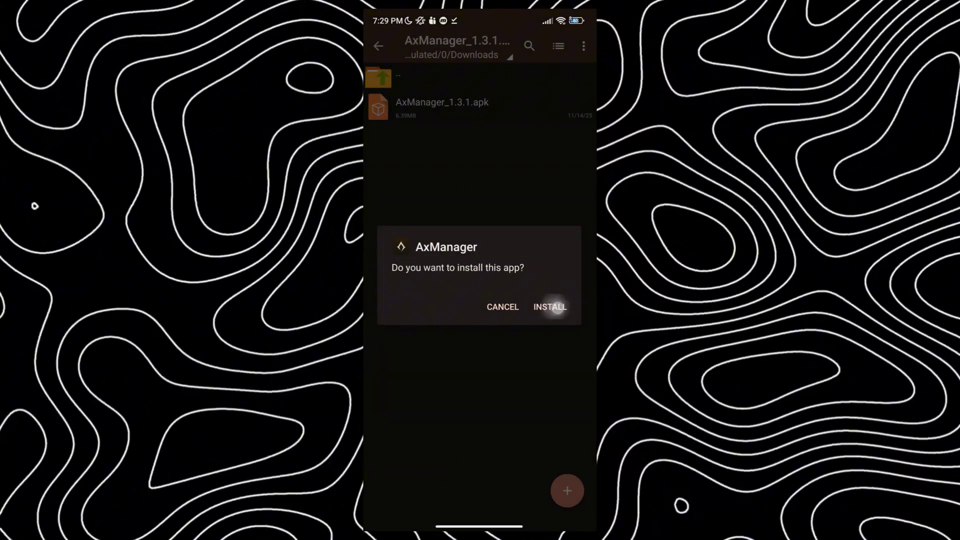
Confirm the AxManager install, dismiss the security scan through recents and return home
{"action": "left_click", "coordinate": [551, 306]}
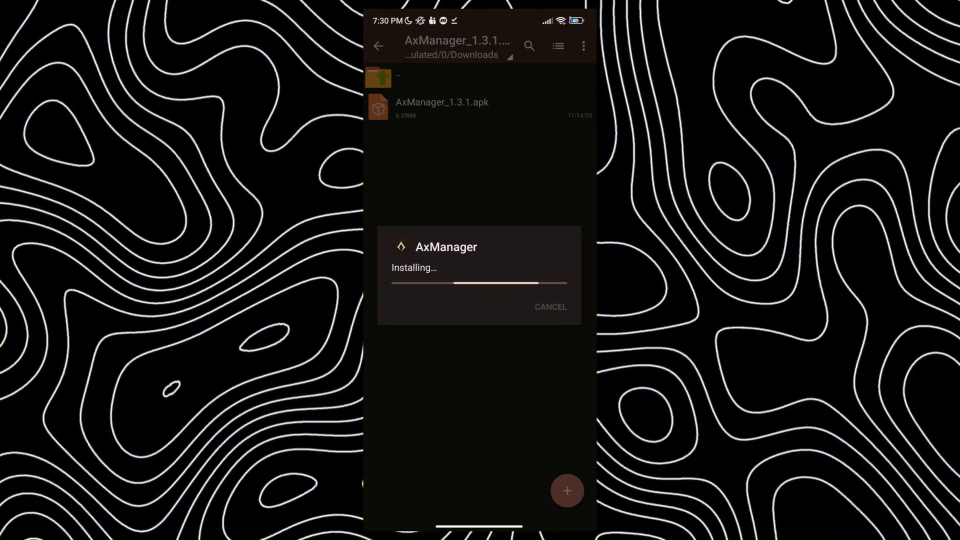
{"action": "left_click", "coordinate": [554, 307]}
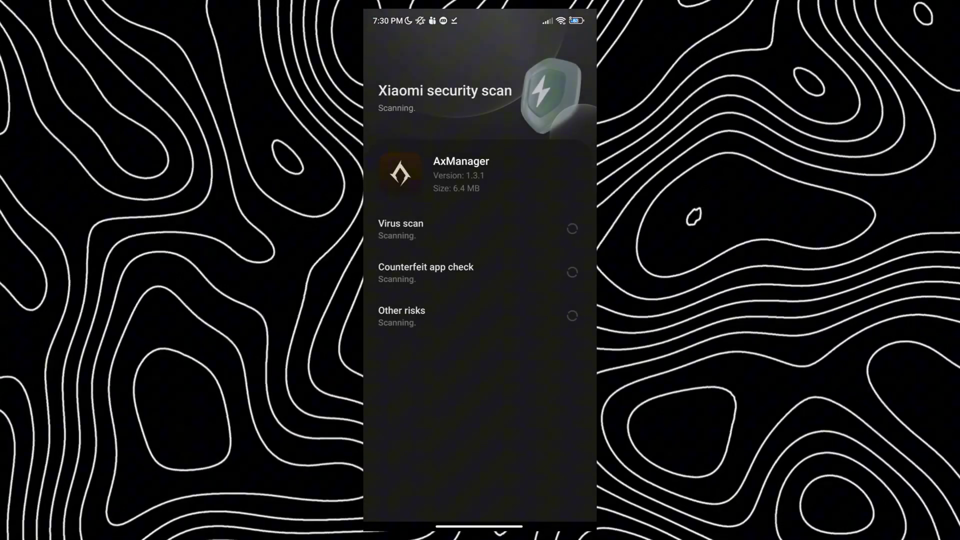
{"action": "left_click_drag", "start_coordinate": [514, 518], "coordinate": [513, 376]}
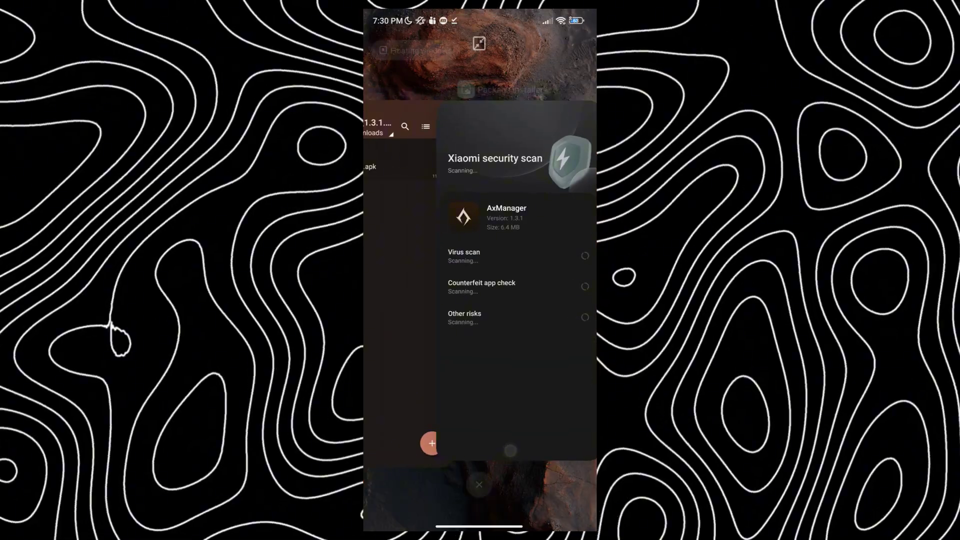
{"action": "left_click_drag", "start_coordinate": [420, 289], "coordinate": [585, 289]}
{"action": "left_click", "coordinate": [479, 485]}
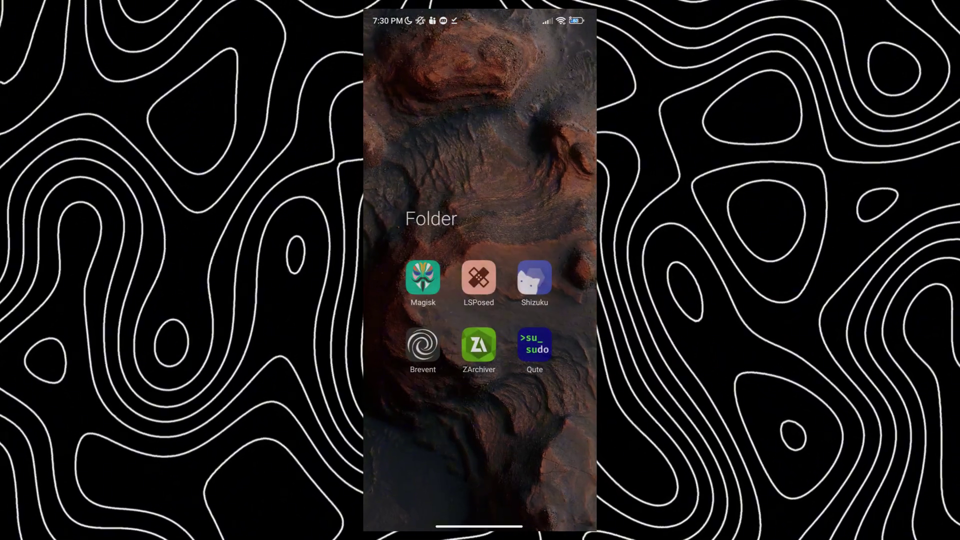
{"action": "left_click", "coordinate": [480, 451]}
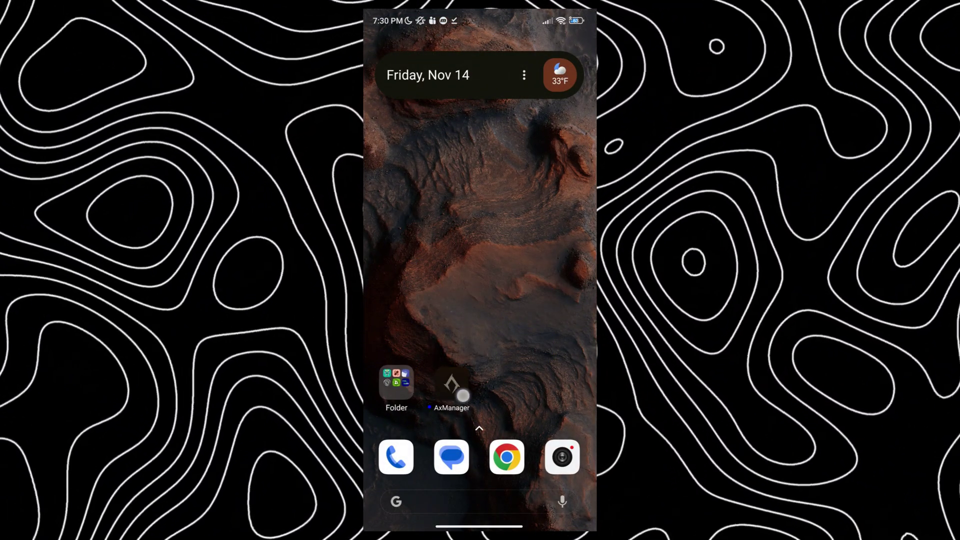
{"action": "left_click", "coordinate": [450, 387]}
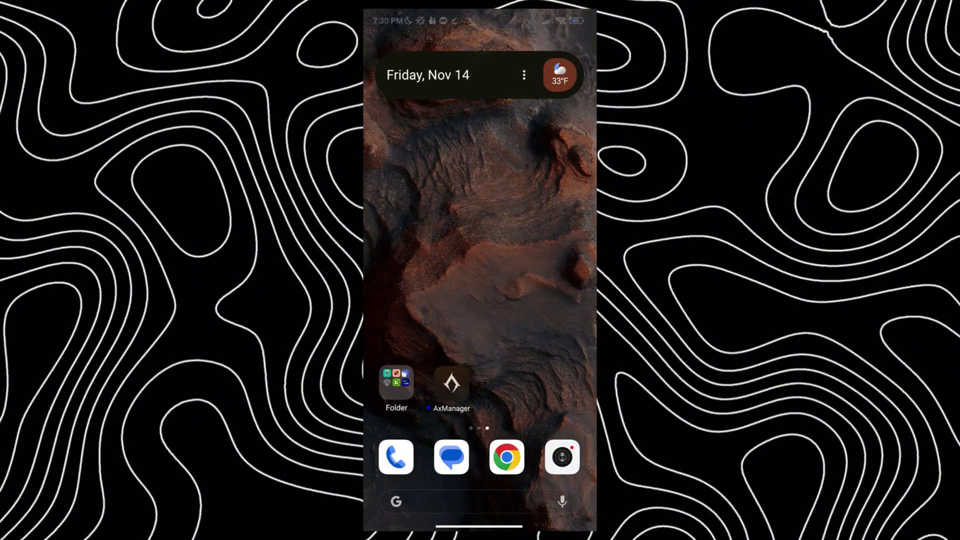
Allow AxManager to show notifications and start its wireless-debugging activation
{"action": "left_click", "coordinate": [451, 385]}
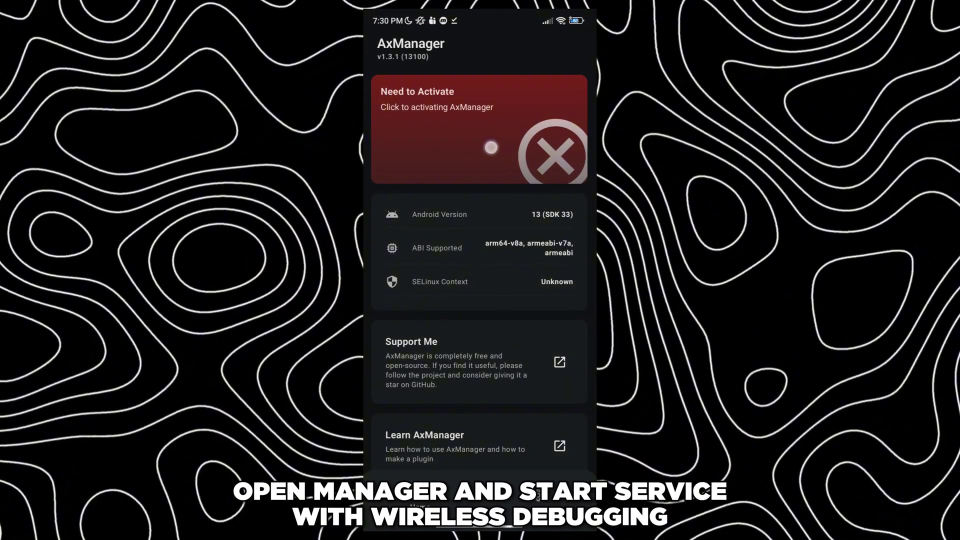
{"action": "left_click", "coordinate": [492, 147]}
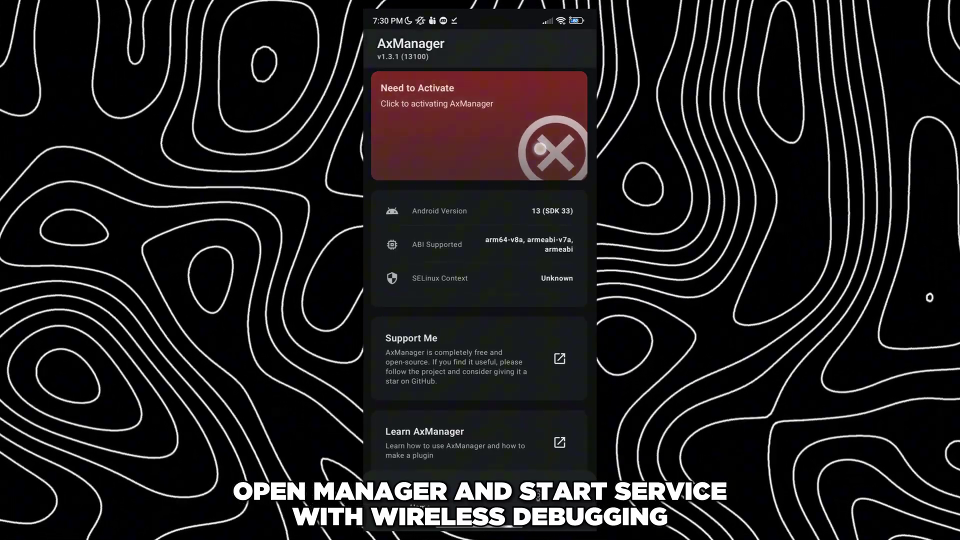
{"action": "left_click", "coordinate": [476, 157]}
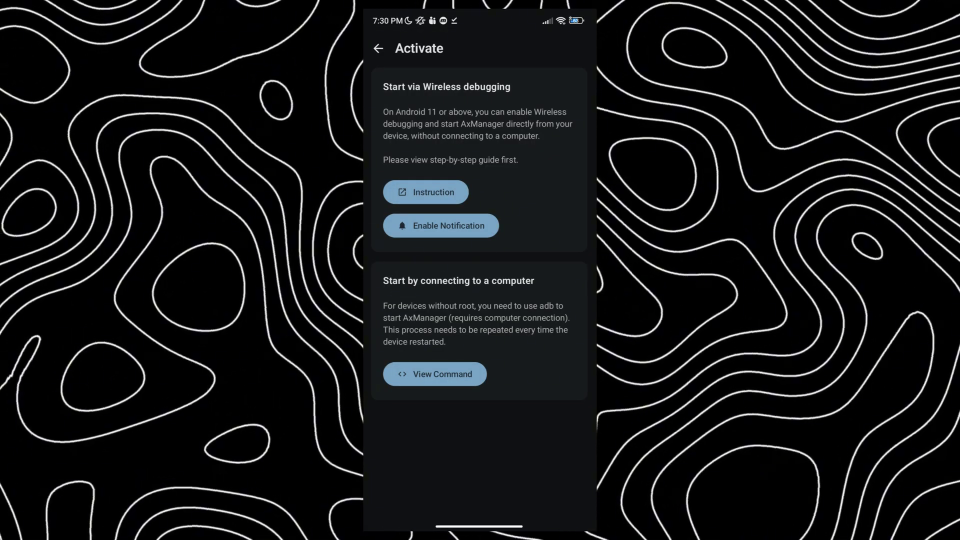
{"action": "left_click", "coordinate": [444, 226]}
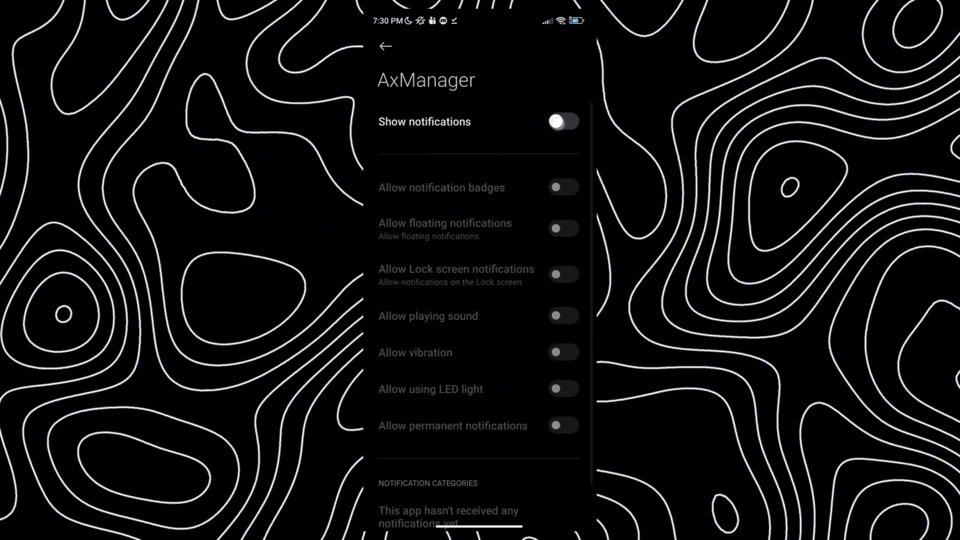
{"action": "left_click", "coordinate": [564, 121]}
{"action": "left_click", "coordinate": [384, 46]}
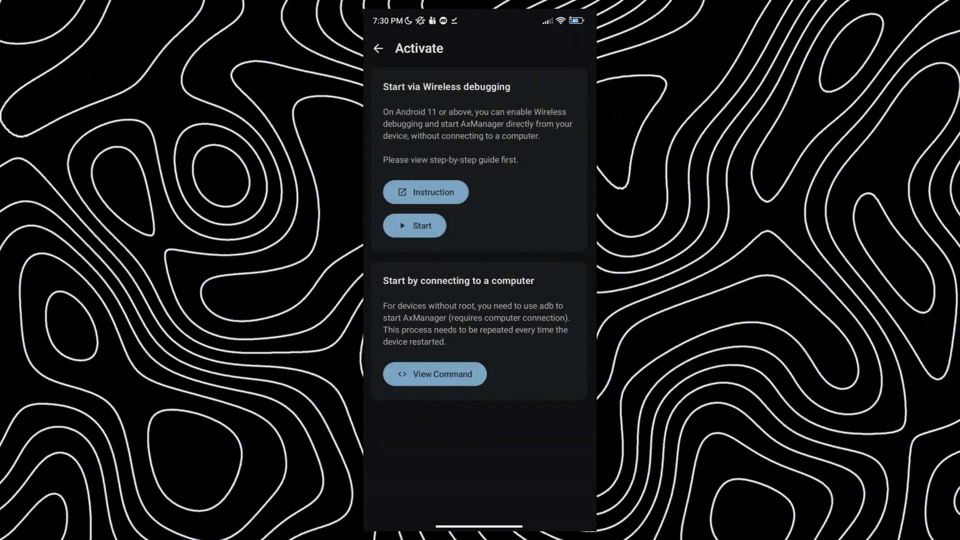
{"action": "left_click", "coordinate": [409, 227]}
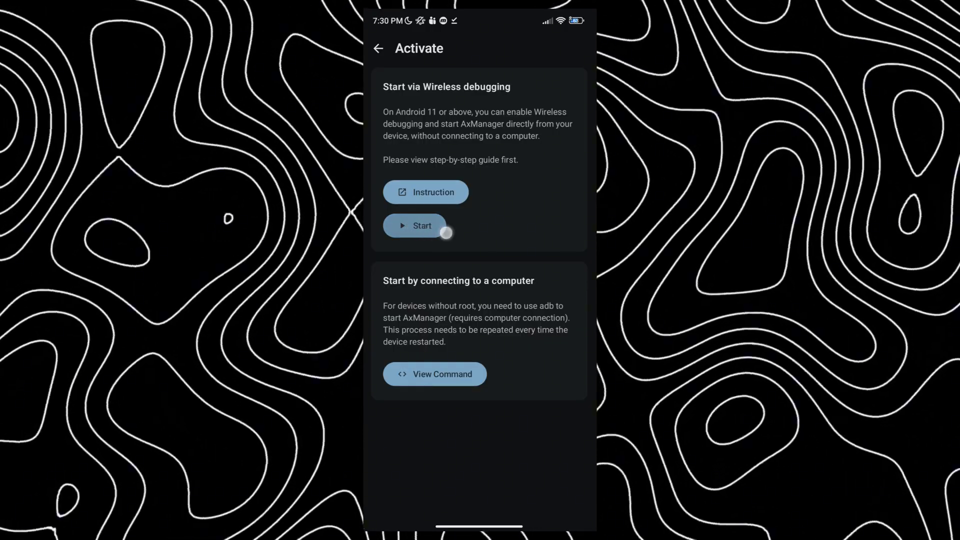
{"action": "left_click", "coordinate": [422, 227]}
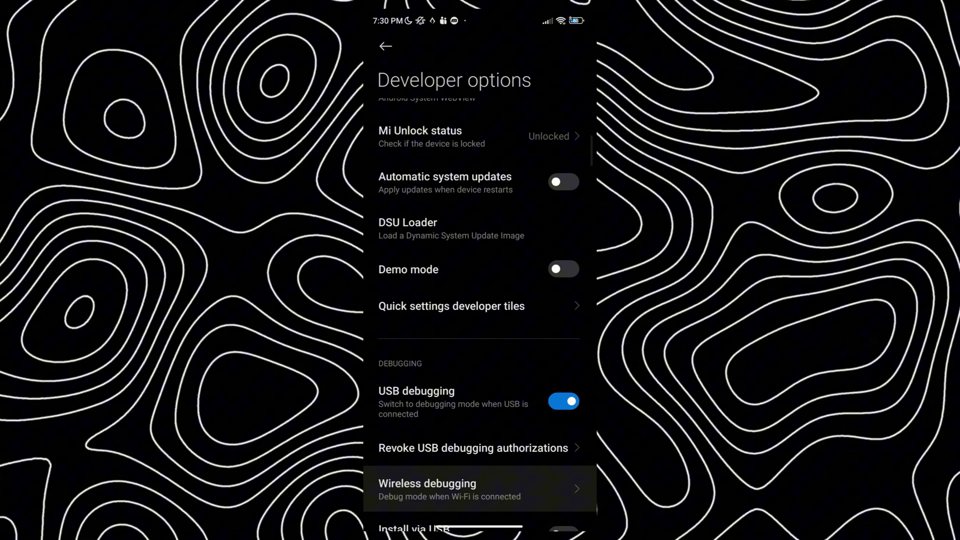
{"action": "left_click_drag", "start_coordinate": [499, 438], "coordinate": [513, 332]}
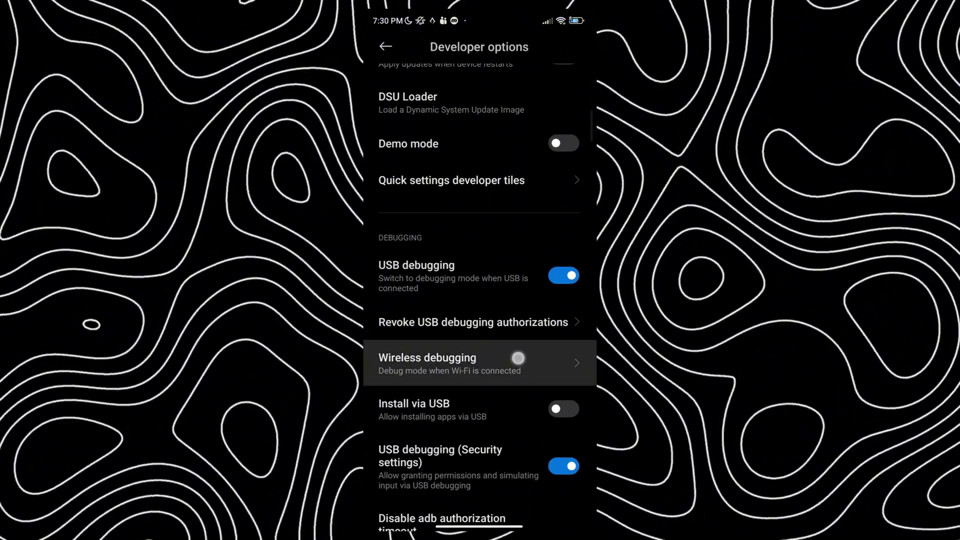
Turn on Wireless debugging and pair AxManager by entering the pairing code in its notification
{"action": "left_click", "coordinate": [513, 332]}
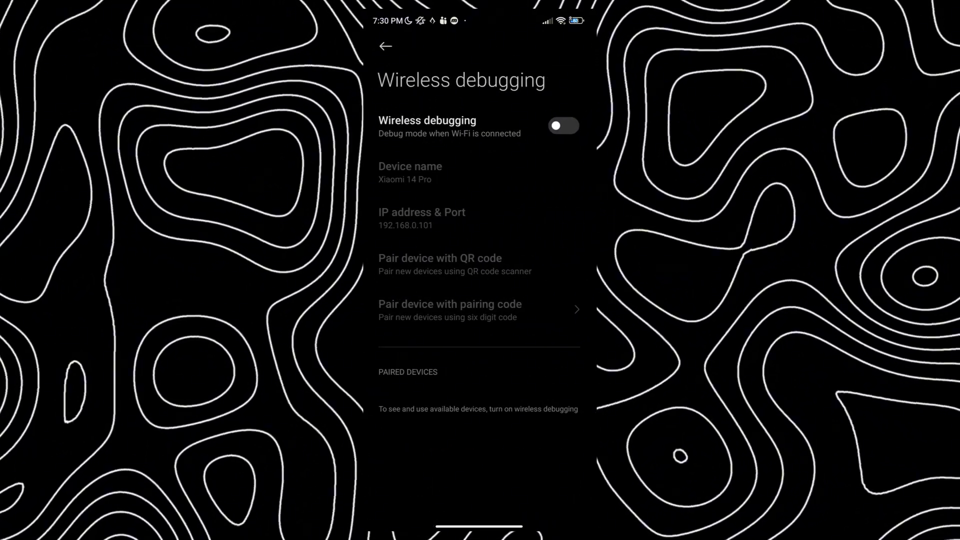
{"action": "left_click", "coordinate": [562, 125]}
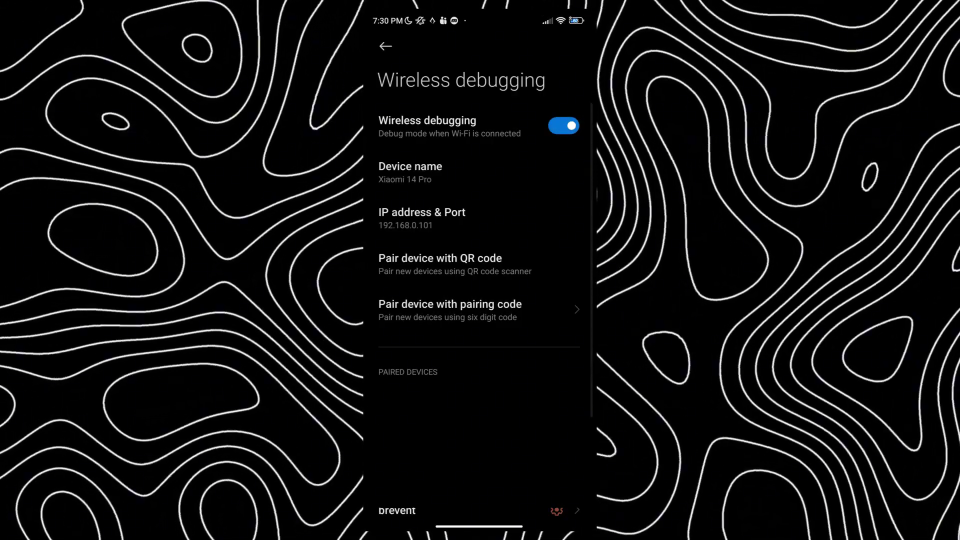
{"action": "left_click", "coordinate": [502, 323]}
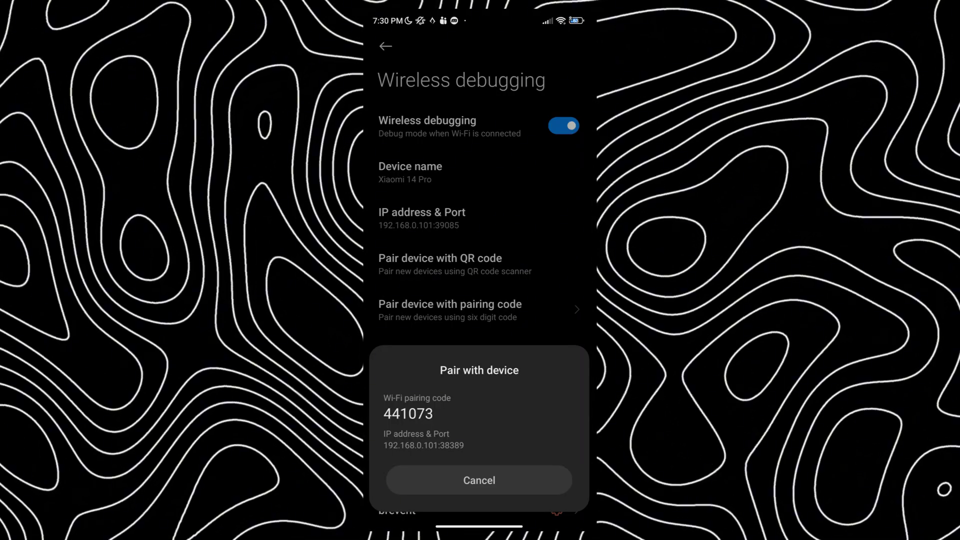
{"action": "left_click_drag", "start_coordinate": [481, 7], "coordinate": [480, 300]}
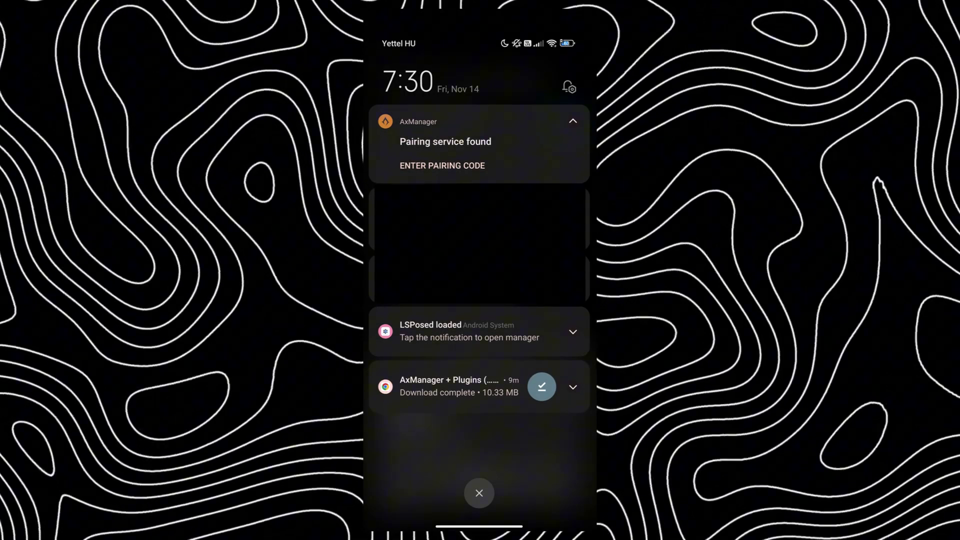
{"action": "left_click", "coordinate": [442, 165]}
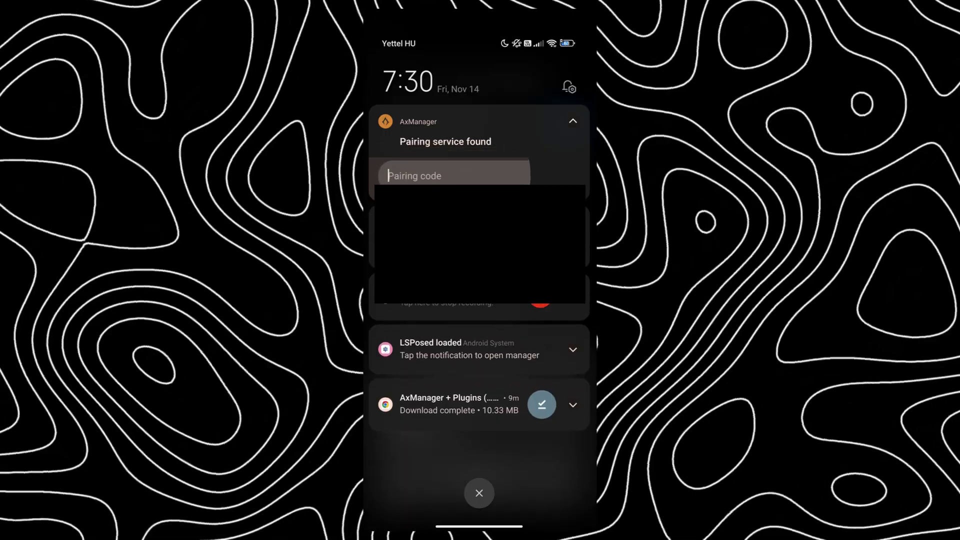
{"action": "type", "text": "441073"}
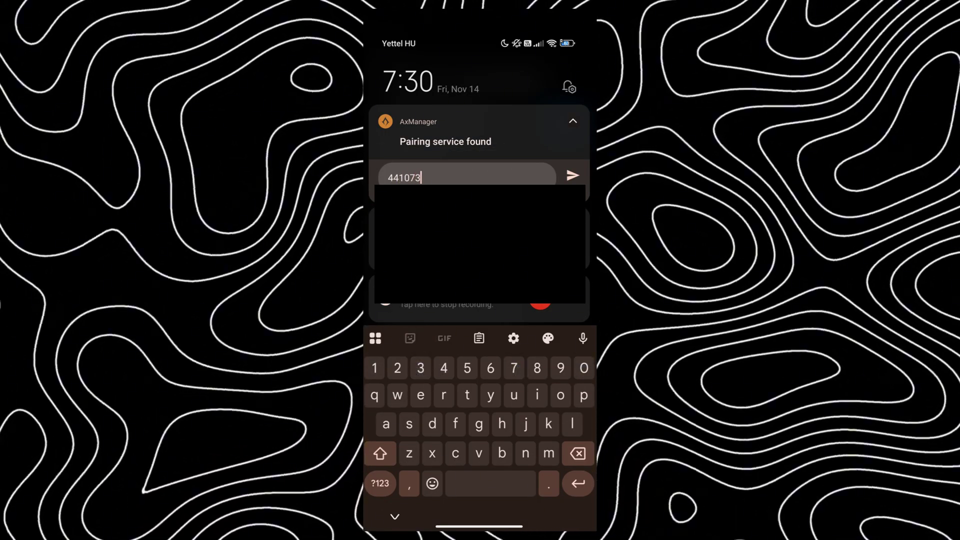
{"action": "left_click", "coordinate": [575, 175]}
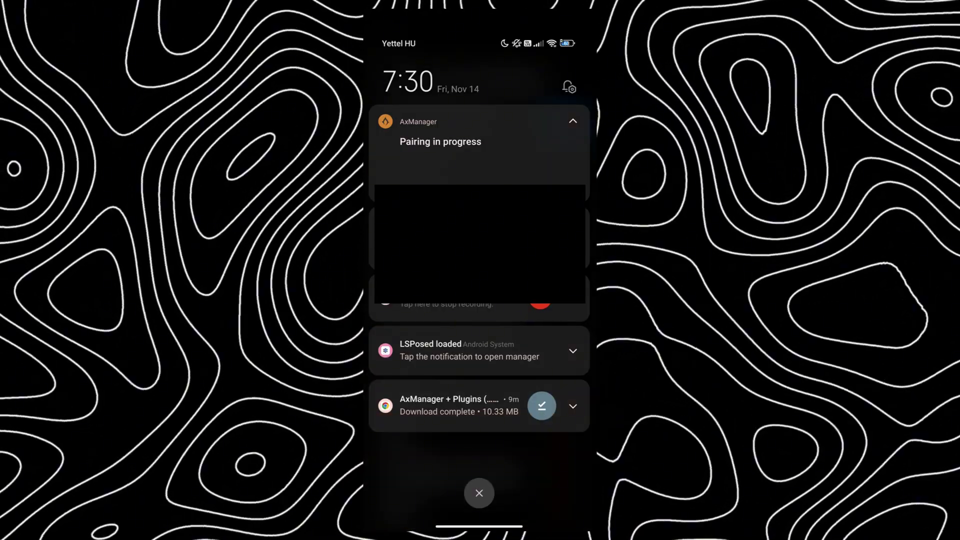
Return from Settings to AxManager and start its service in shell mode
{"action": "left_click", "coordinate": [479, 493]}
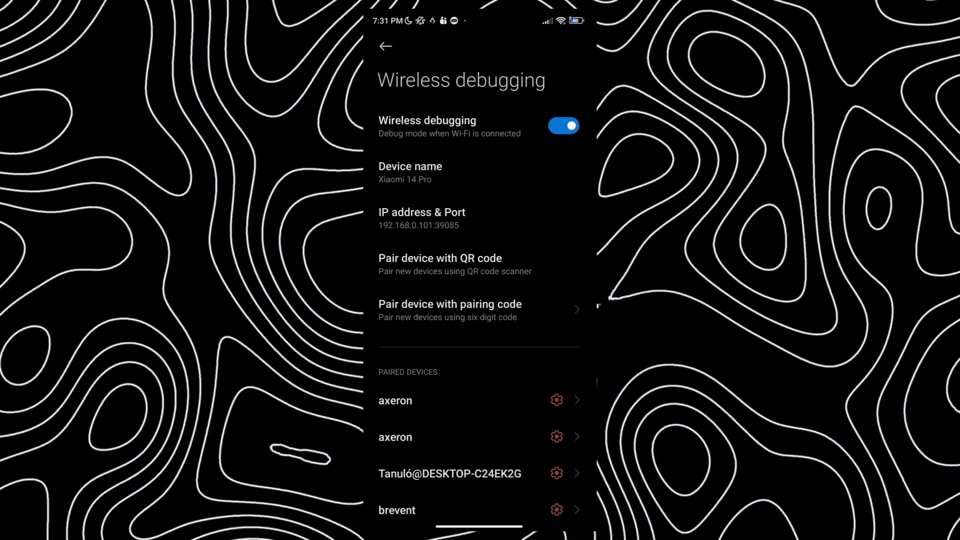
{"action": "left_click", "coordinate": [385, 45]}
{"action": "left_click", "coordinate": [385, 46]}
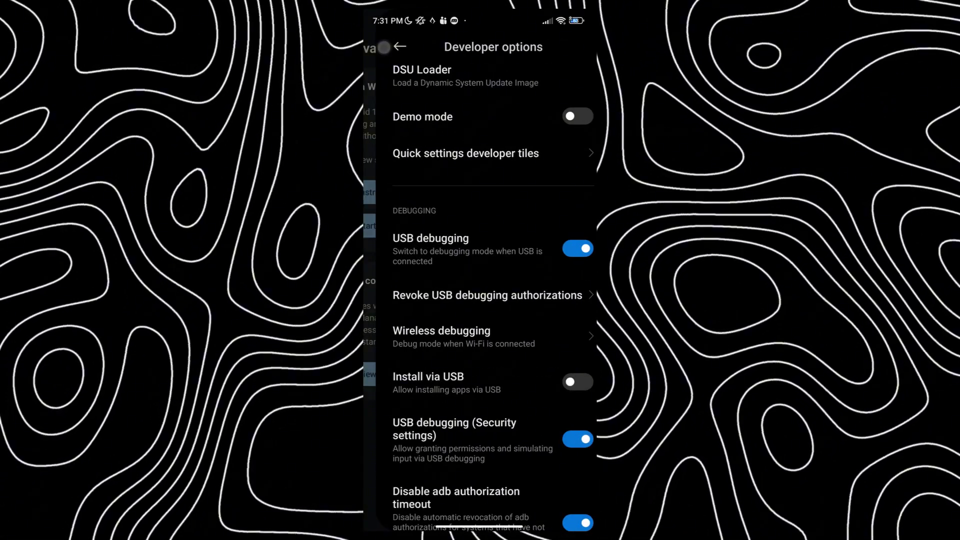
{"action": "left_click", "coordinate": [422, 226]}
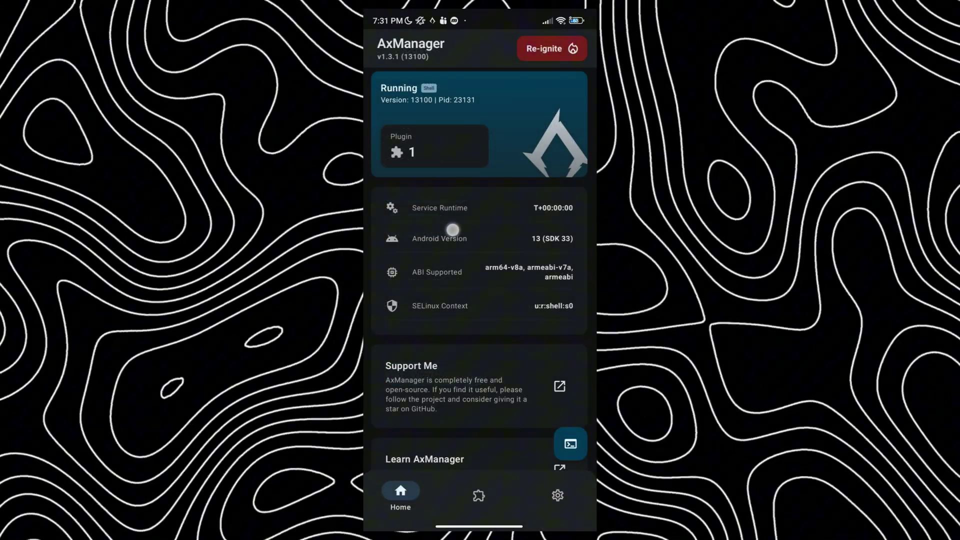
{"action": "mouse_move", "coordinate": [457, 231]}
{"action": "left_mouse_down"}
{"action": "mouse_move", "coordinate": [456, 166]}
{"action": "mouse_move", "coordinate": [525, 270]}
{"action": "left_mouse_up"}
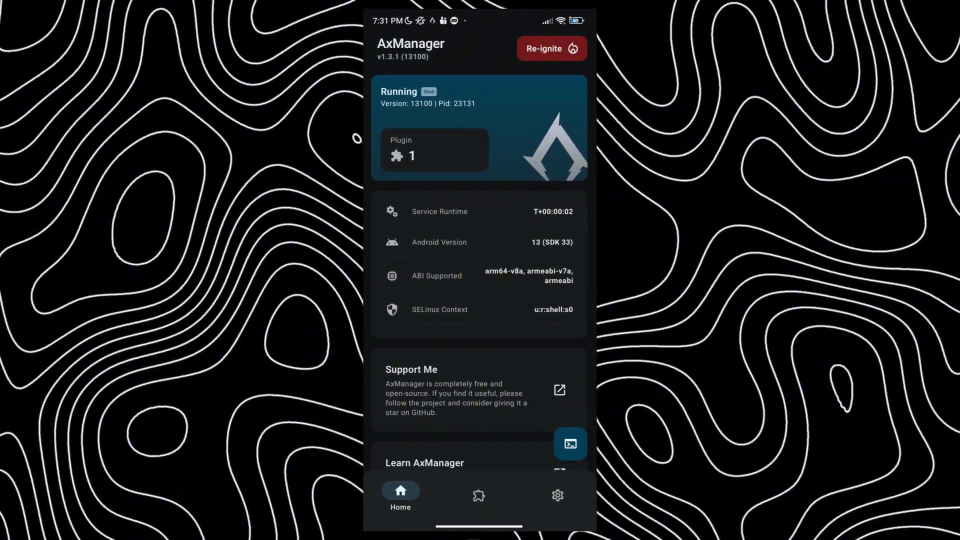
{"action": "left_click_drag", "start_coordinate": [480, 337], "coordinate": [480, 142]}
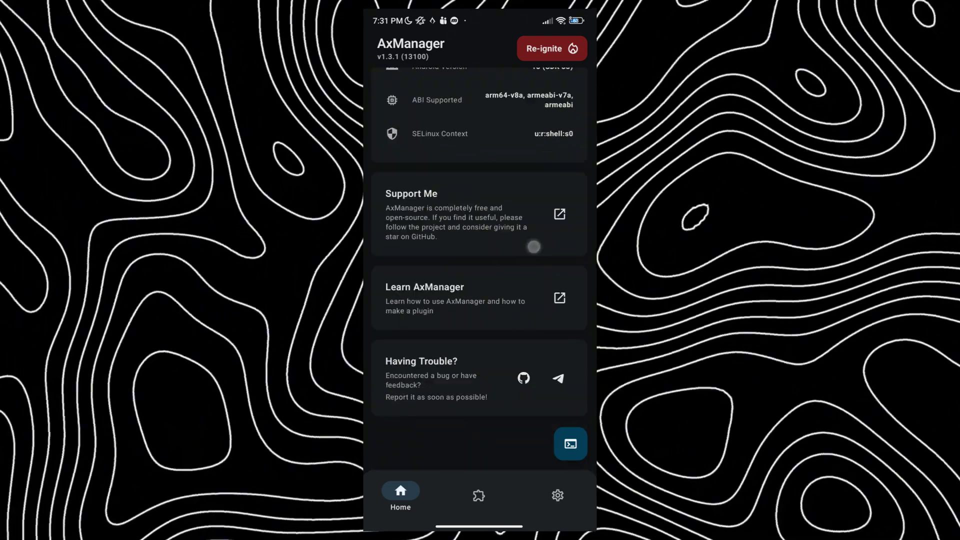
Disable the existing ChronoFPS - Game Tuner plugin on the Plugin page and begin adding a new one
{"action": "left_click_drag", "start_coordinate": [480, 187], "coordinate": [480, 376]}
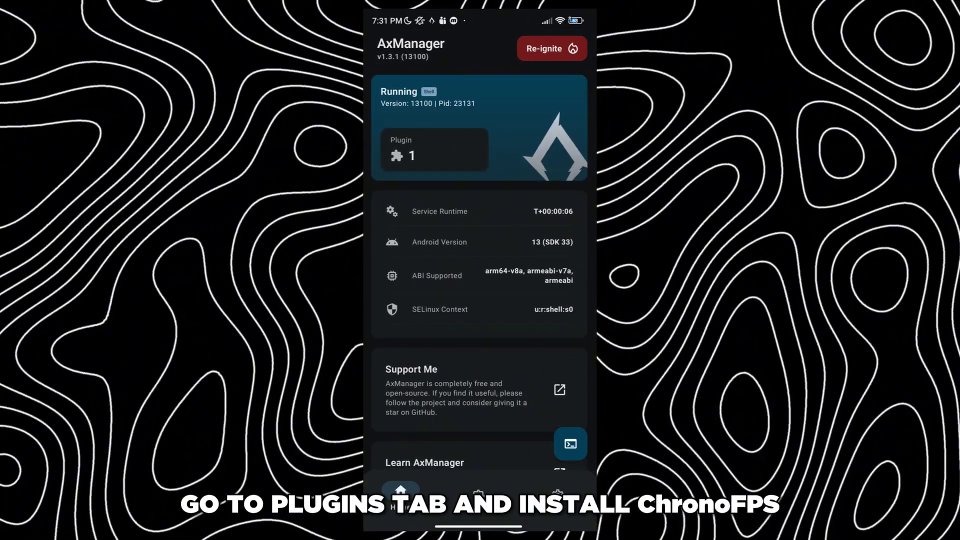
{"action": "left_click", "coordinate": [479, 495]}
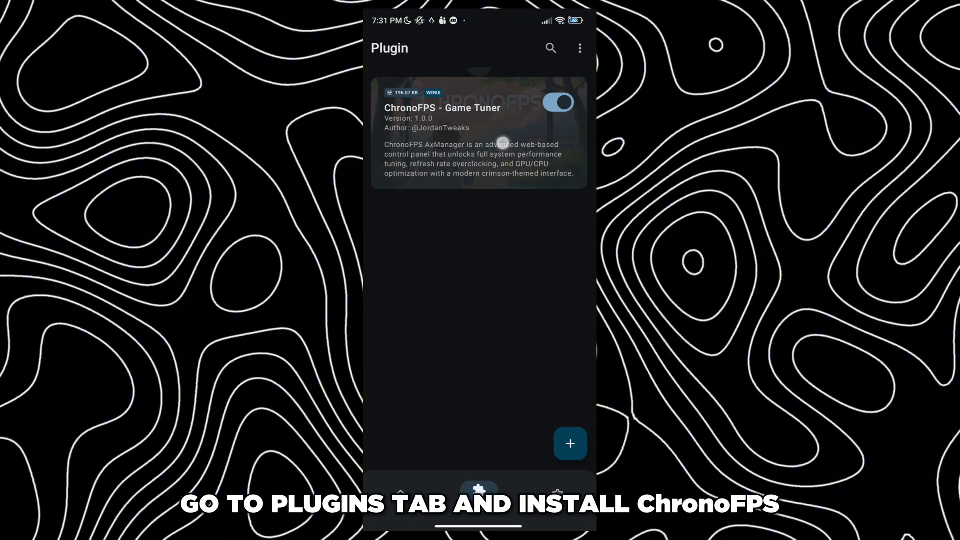
{"action": "left_click", "coordinate": [561, 175]}
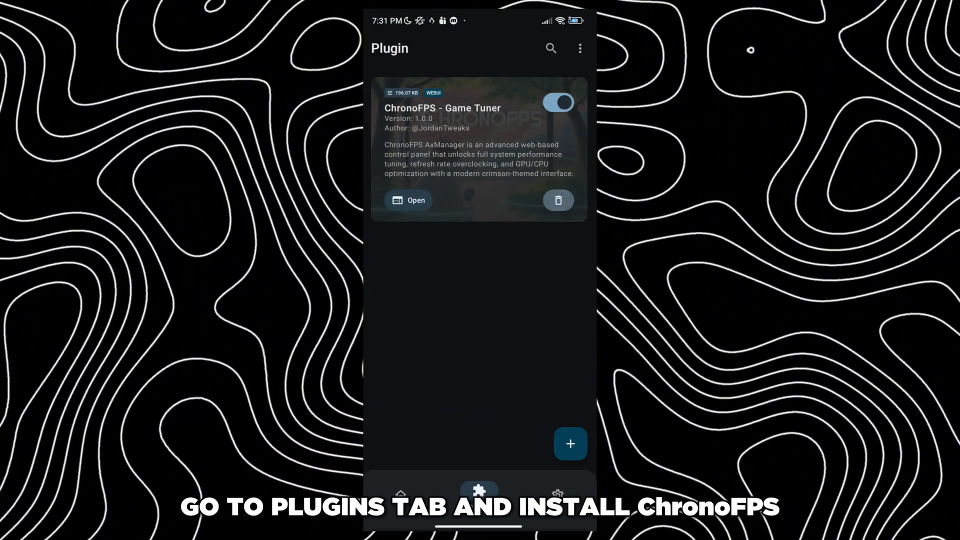
{"action": "left_click", "coordinate": [559, 201]}
{"action": "left_click", "coordinate": [511, 498]}
{"action": "left_click", "coordinate": [558, 102]}
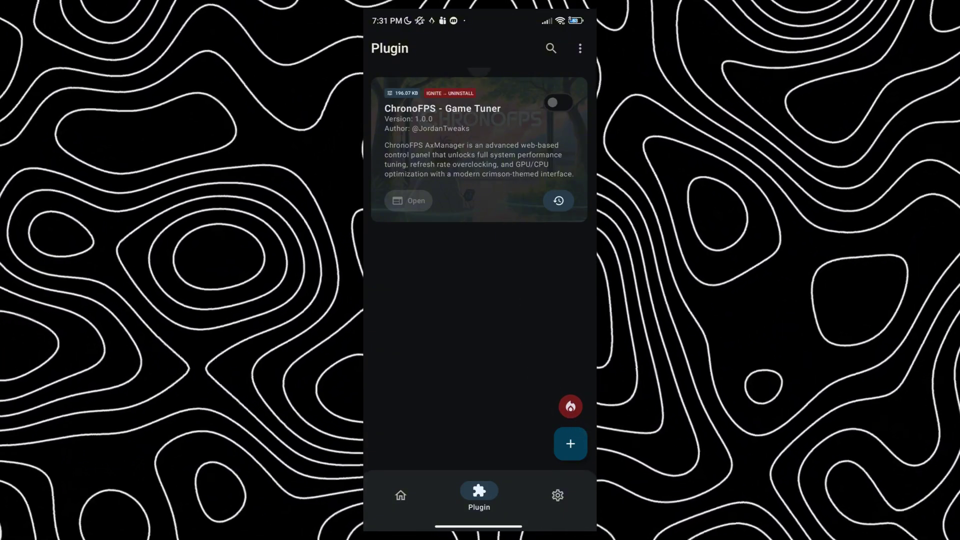
{"action": "left_click", "coordinate": [571, 444]}
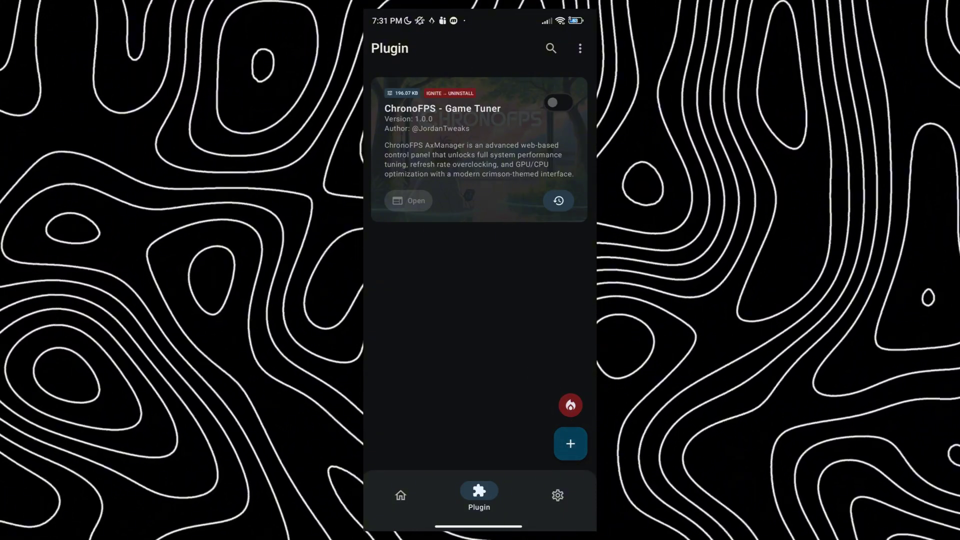
Navigate the Files picker to the Recent view where ZArchiver is offered for browsing
{"action": "left_click", "coordinate": [570, 445]}
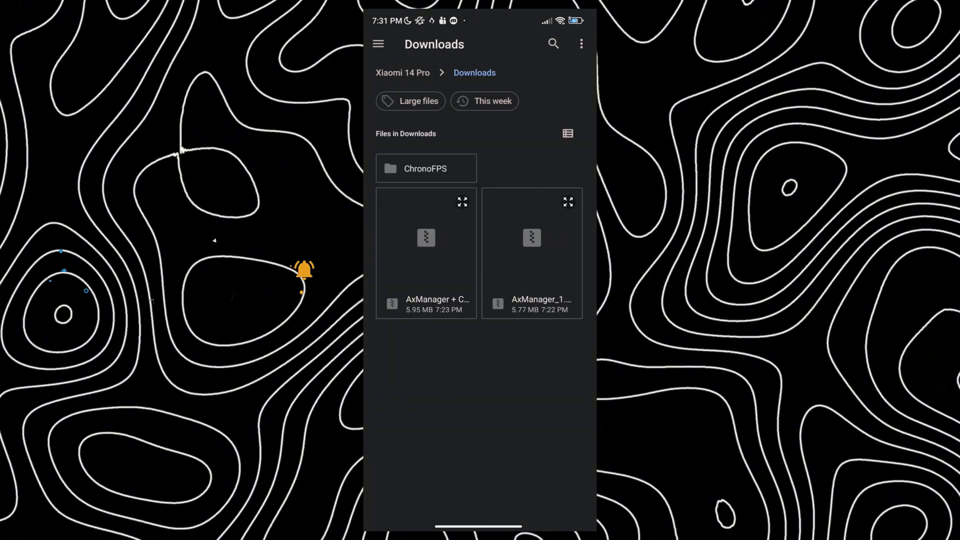
{"action": "left_click", "coordinate": [411, 71]}
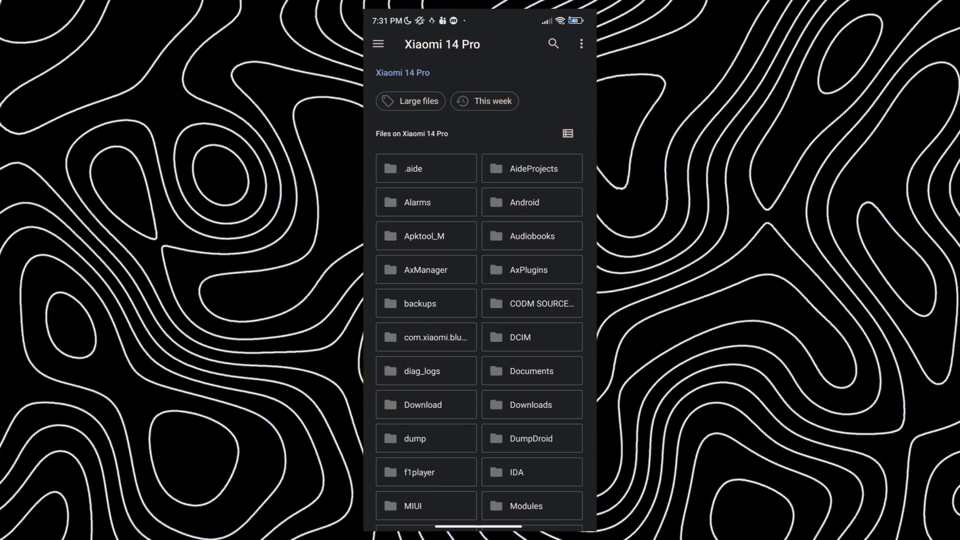
{"action": "left_click", "coordinate": [378, 44]}
{"action": "left_click", "coordinate": [440, 162]}
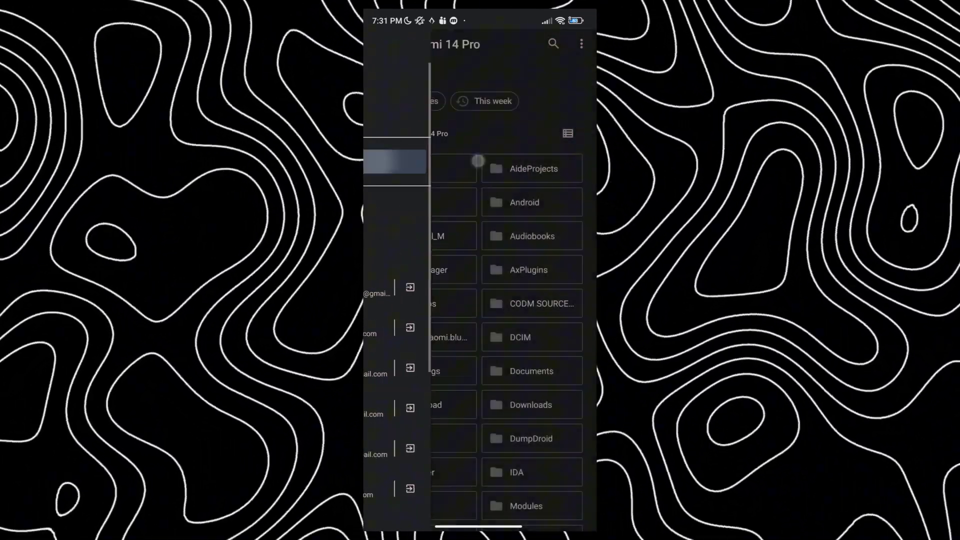
{"action": "left_click", "coordinate": [379, 43]}
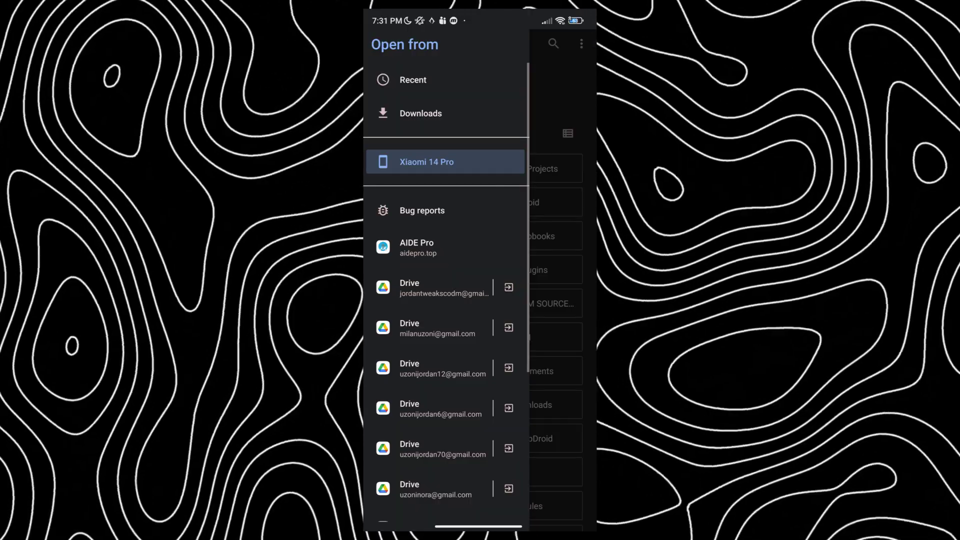
{"action": "left_click", "coordinate": [418, 70]}
{"action": "left_click_drag", "start_coordinate": [564, 135], "coordinate": [405, 135]}
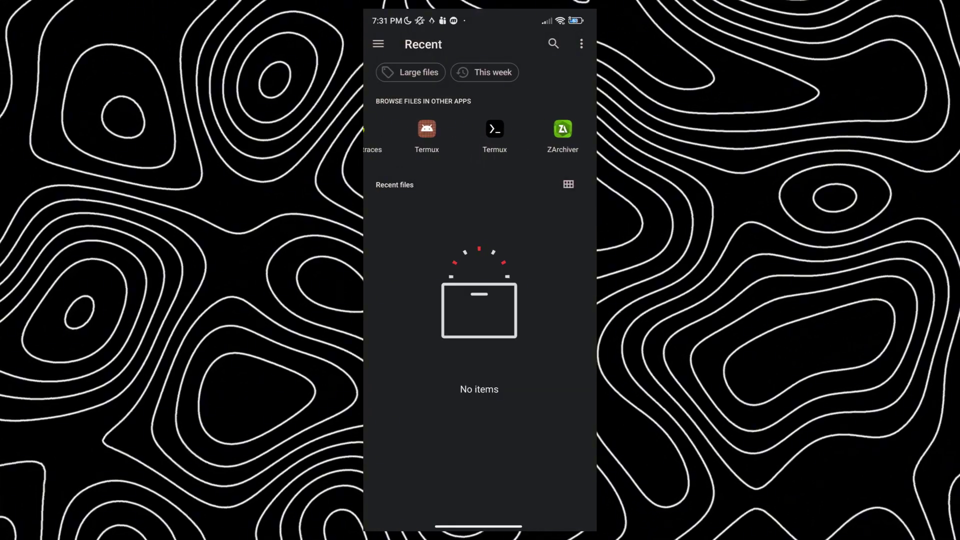
Pick ChronoFPS AxManager Plugin (No Root).zip from Downloads/ChronoFPS through ZArchiver
{"action": "left_click", "coordinate": [564, 135]}
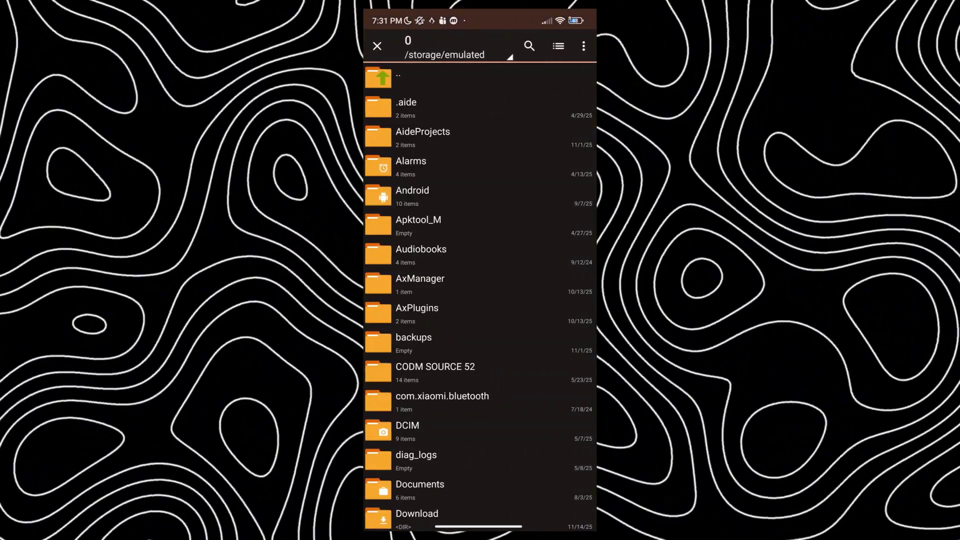
{"action": "left_click_drag", "start_coordinate": [522, 450], "coordinate": [522, 388]}
{"action": "scroll", "coordinate": [523, 388], "scroll_direction": "down", "scroll_amount": 3}
{"action": "left_click", "coordinate": [480, 345]}
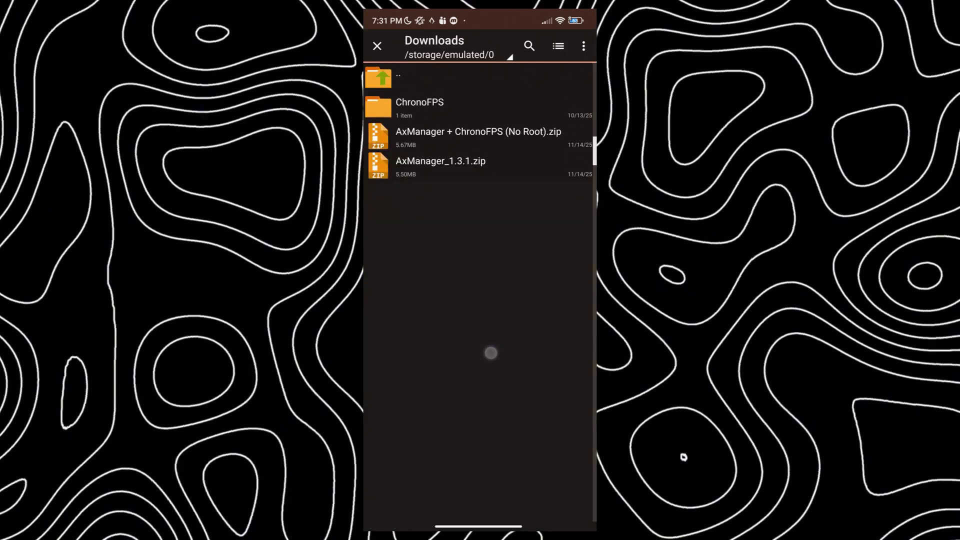
{"action": "left_click", "coordinate": [478, 103]}
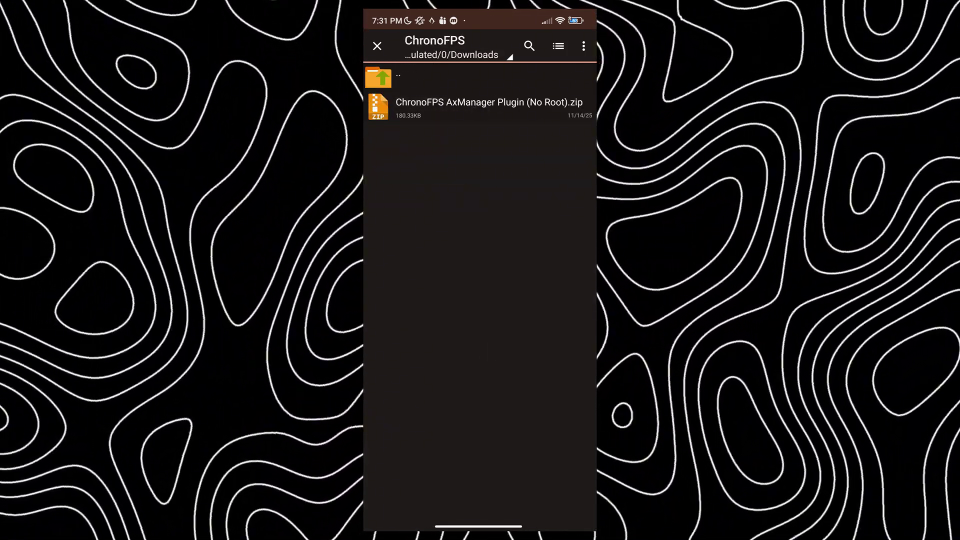
{"action": "left_click", "coordinate": [541, 112]}
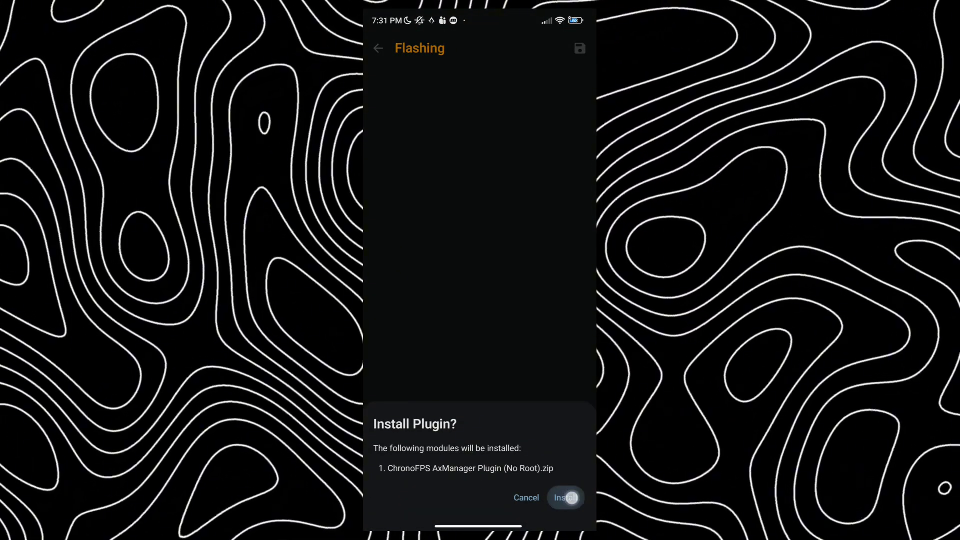
Install the ChronoFPS plugin, restart, re-enable it and launch its WebUI control panel
{"action": "left_click", "coordinate": [569, 497]}
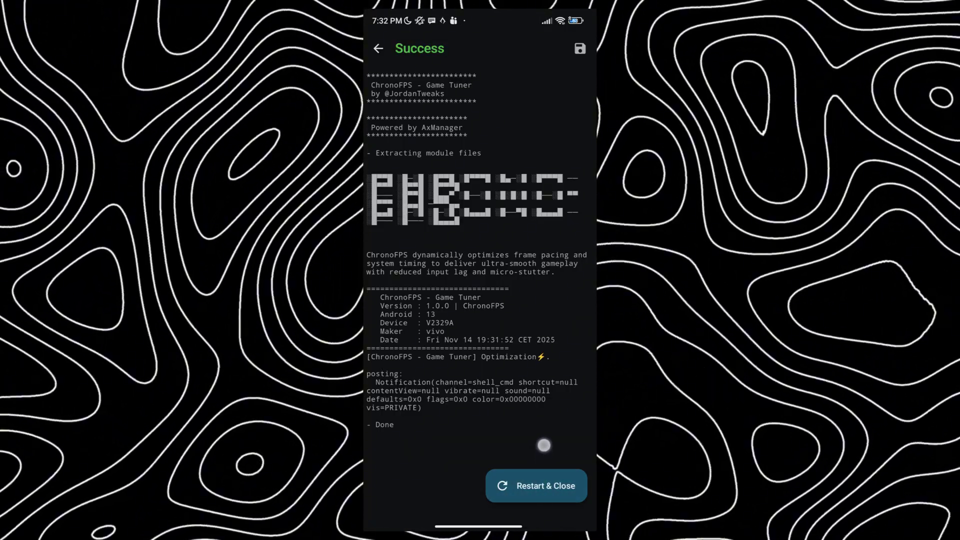
{"action": "left_click", "coordinate": [545, 485]}
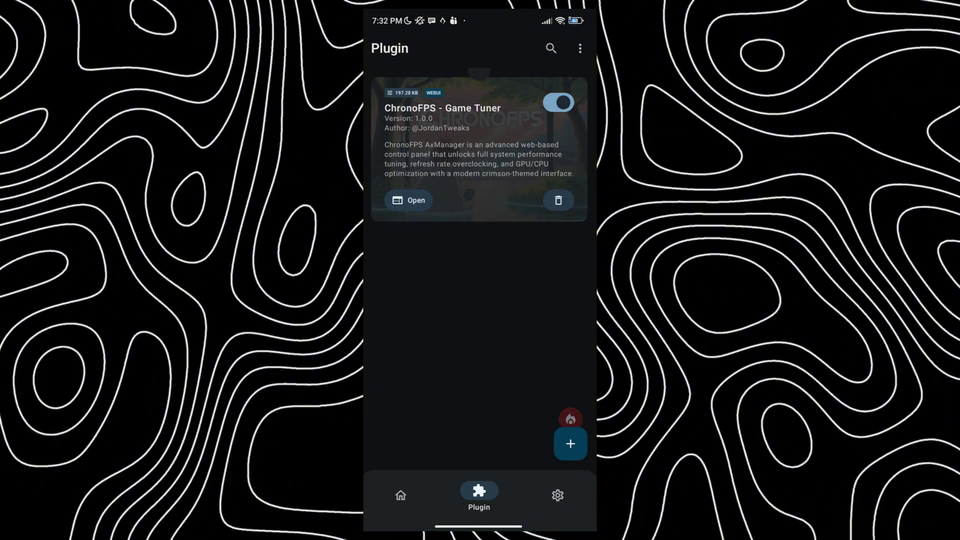
{"action": "left_click", "coordinate": [470, 148]}
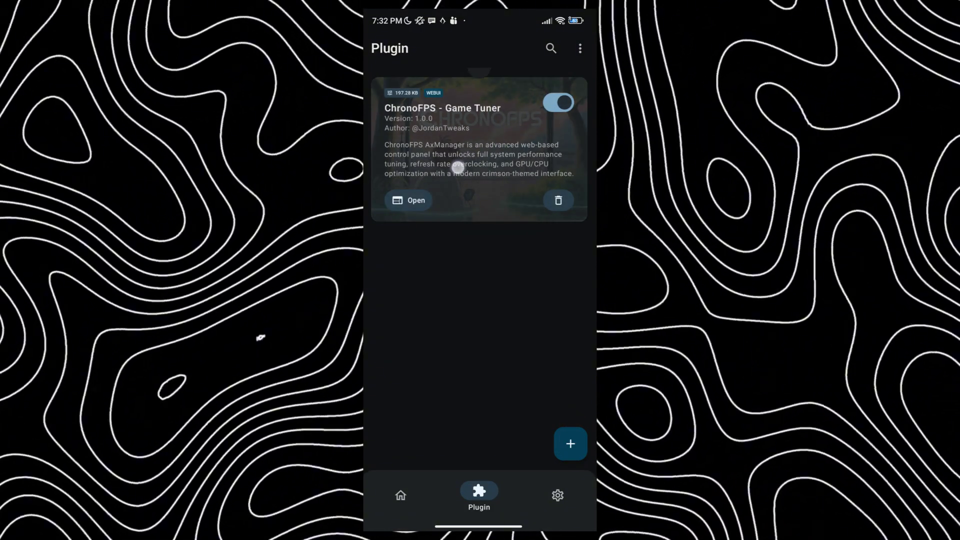
{"action": "left_click", "coordinate": [559, 102]}
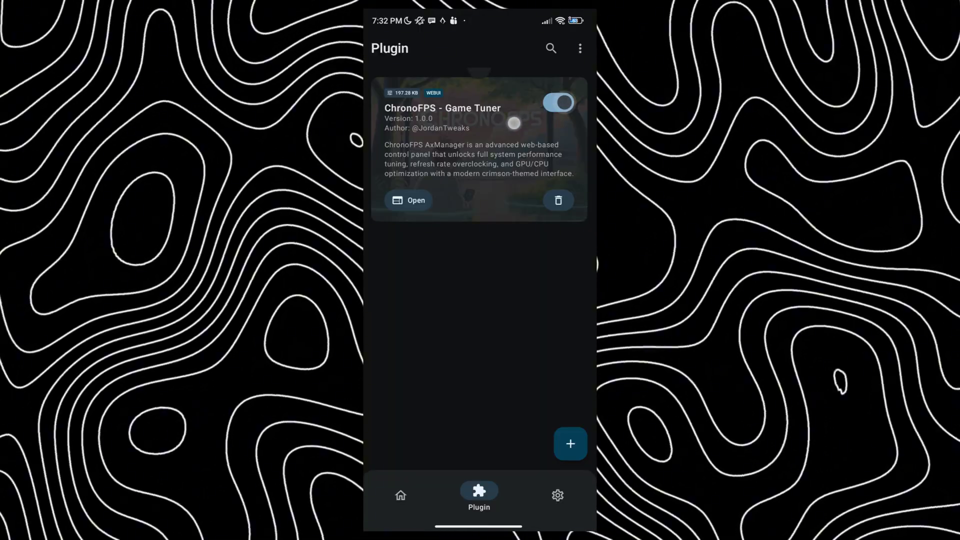
{"action": "left_click", "coordinate": [555, 103]}
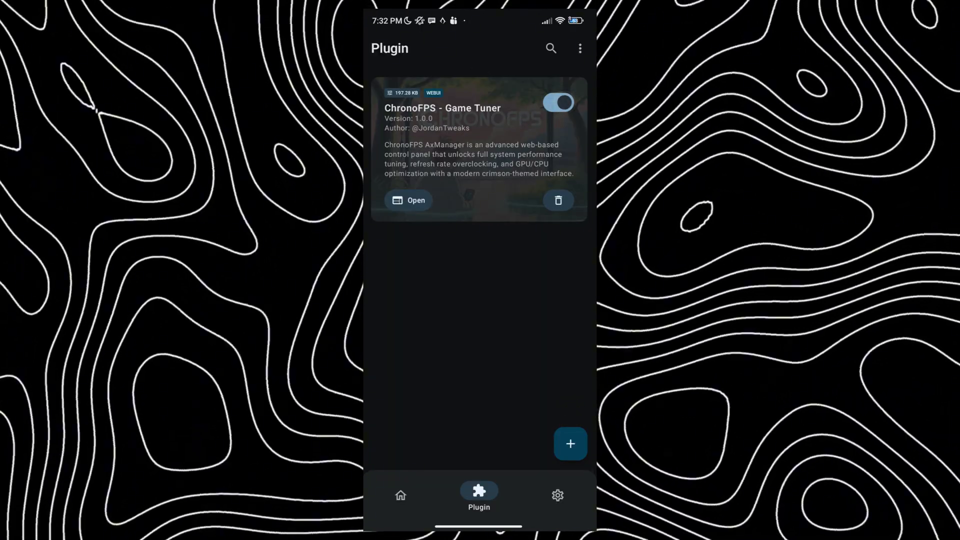
{"action": "left_click", "coordinate": [408, 200]}
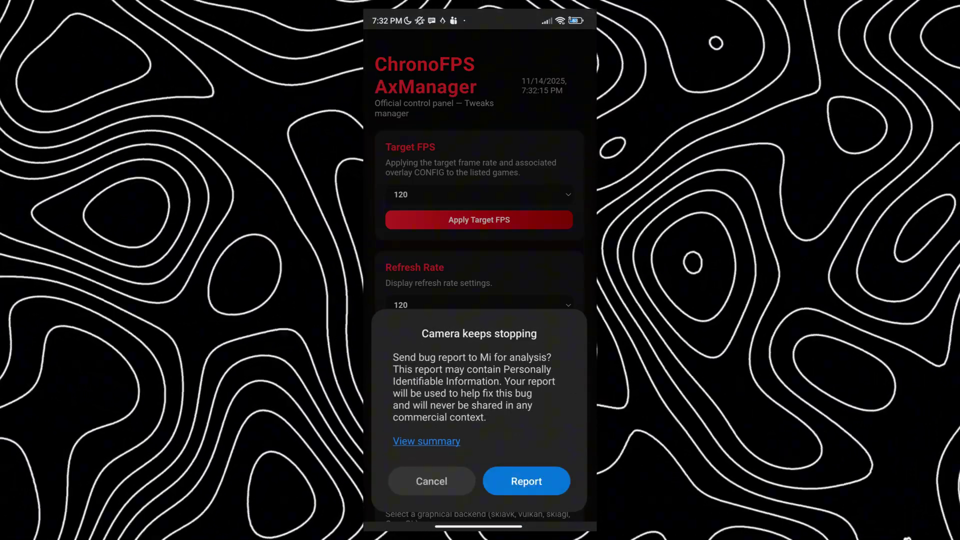
Dismiss the crash prompt and apply a 120 Target FPS in the ChronoFPS panel
{"action": "left_click", "coordinate": [432, 481]}
{"action": "scroll", "coordinate": [552, 283], "scroll_direction": "down", "scroll_amount": 8}
{"action": "scroll", "coordinate": [552, 283], "scroll_direction": "down", "scroll_amount": 6}
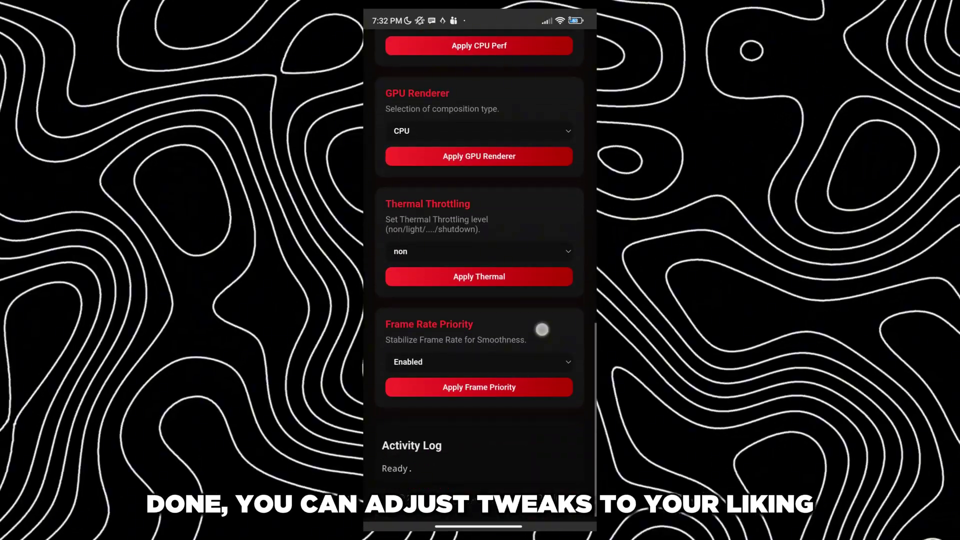
{"action": "scroll", "coordinate": [481, 301], "scroll_direction": "up", "scroll_amount": 8}
{"action": "scroll", "coordinate": [480, 300], "scroll_direction": "up", "scroll_amount": 8}
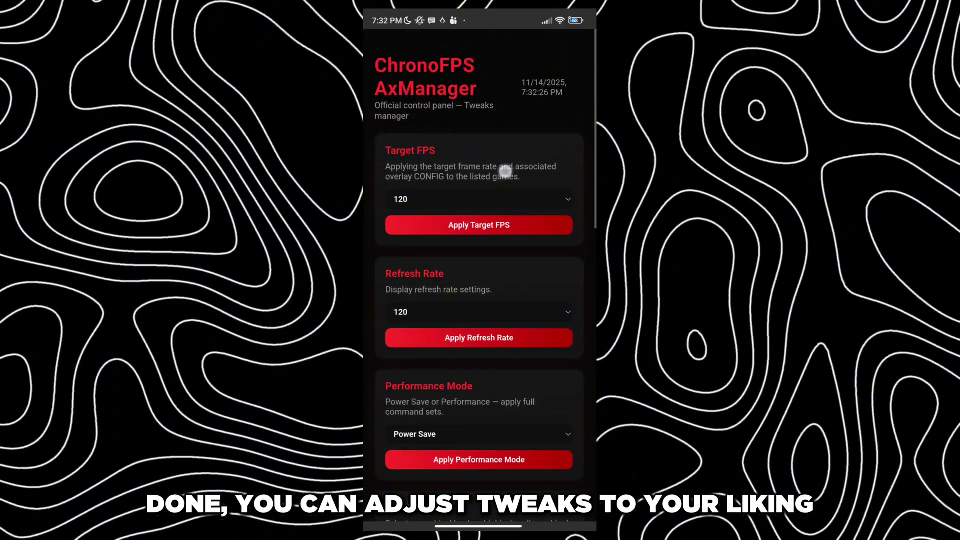
{"action": "left_click", "coordinate": [481, 194]}
{"action": "left_click", "coordinate": [451, 217]}
{"action": "left_click", "coordinate": [450, 256]}
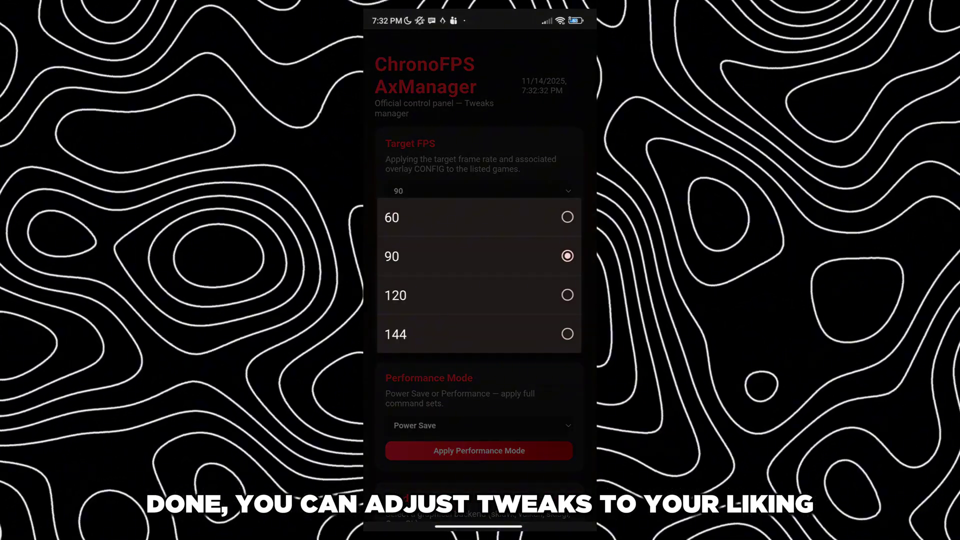
{"action": "left_click", "coordinate": [451, 295]}
{"action": "left_click", "coordinate": [451, 335]}
{"action": "left_click", "coordinate": [450, 295]}
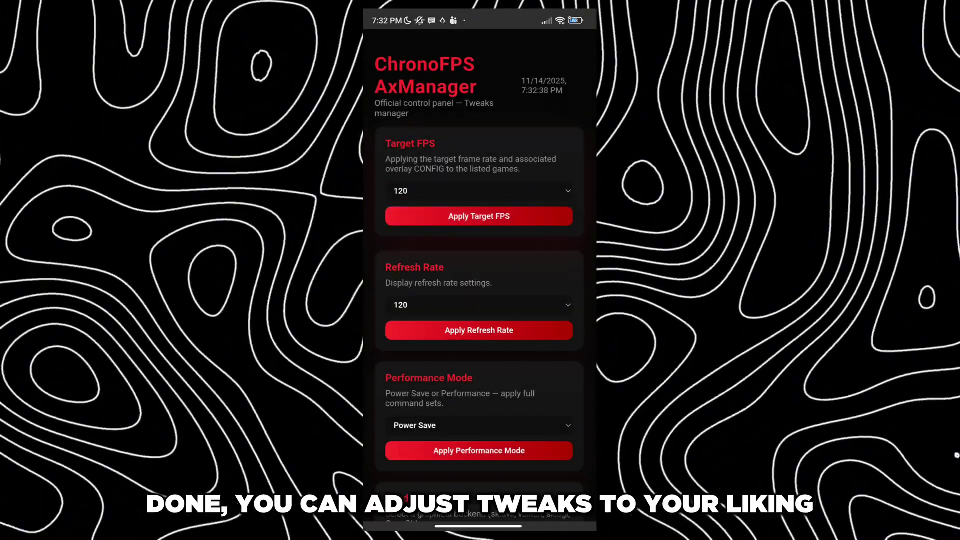
{"action": "left_click", "coordinate": [548, 218]}
{"action": "scroll", "coordinate": [480, 300], "scroll_direction": "down", "scroll_amount": 10}
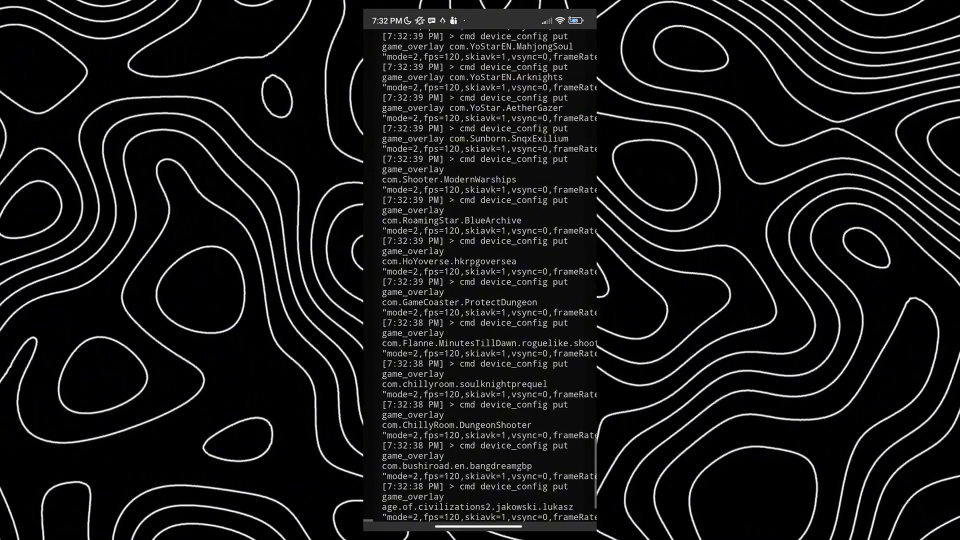
{"action": "scroll", "coordinate": [480, 300], "scroll_direction": "down", "scroll_amount": 10}
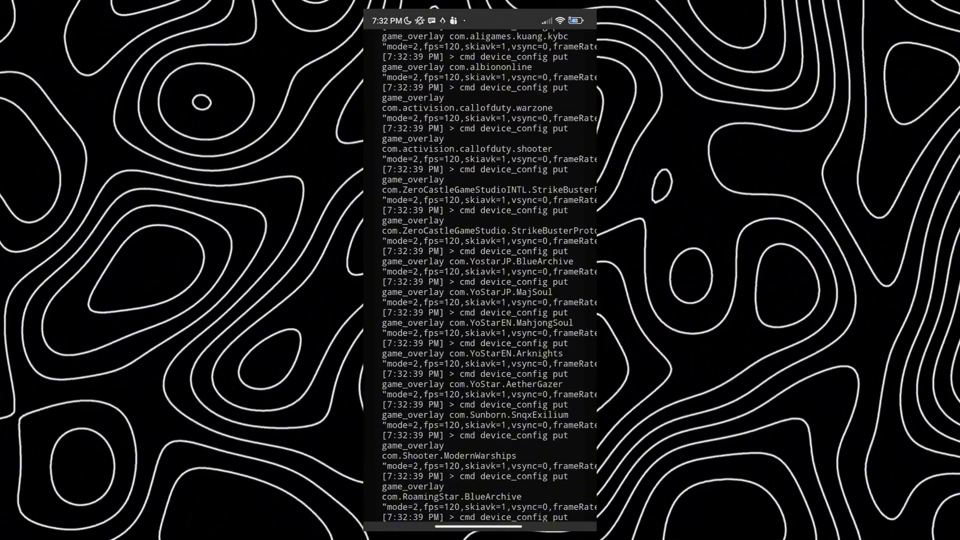
{"action": "scroll", "coordinate": [480, 270], "scroll_direction": "up", "scroll_amount": 15}
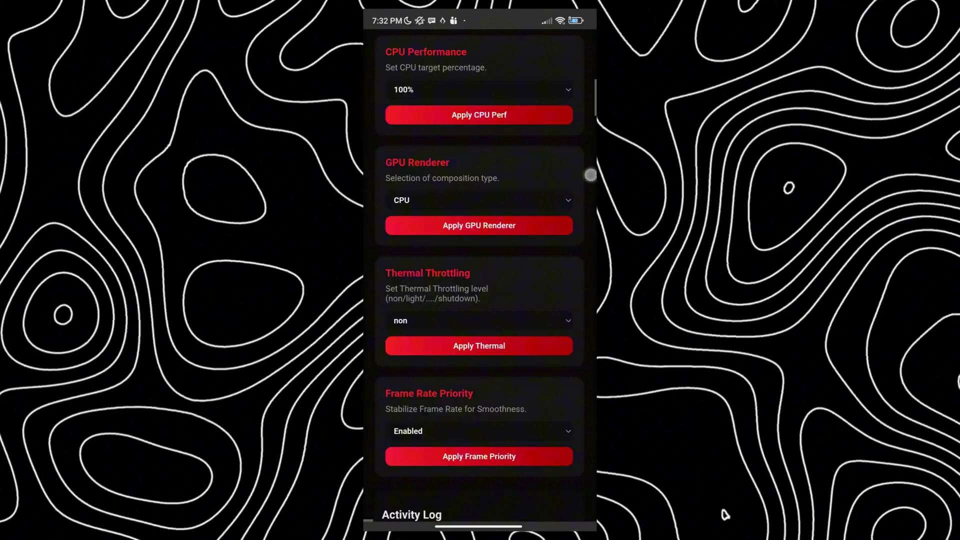
{"action": "scroll", "coordinate": [481, 301], "scroll_direction": "down", "scroll_amount": 2}
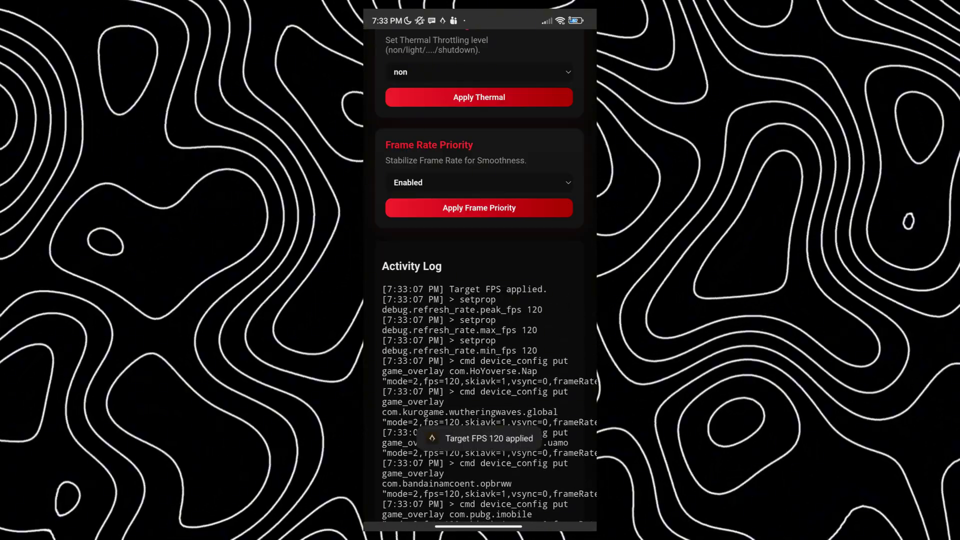
{"action": "scroll", "coordinate": [481, 270], "scroll_direction": "up", "scroll_amount": 15}
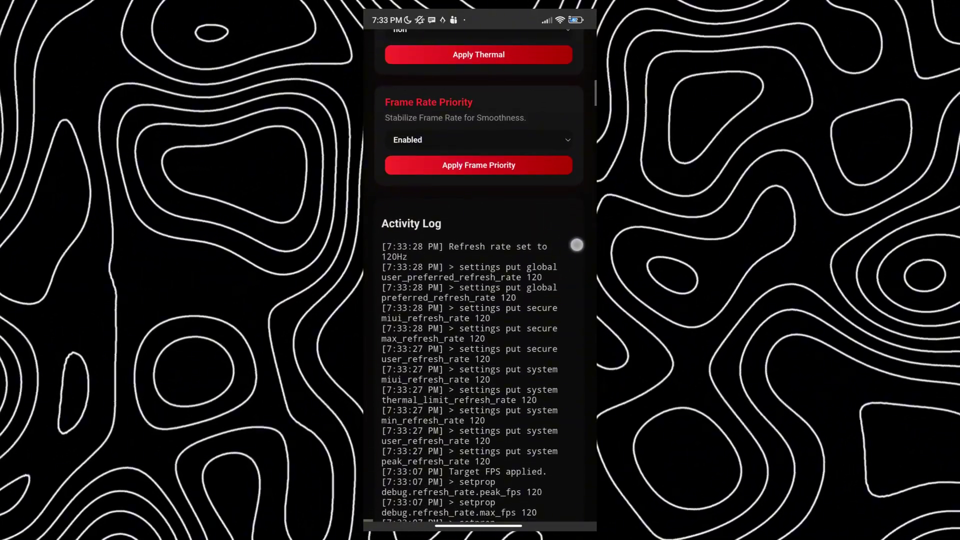
{"action": "scroll", "coordinate": [546, 318], "scroll_direction": "up", "scroll_amount": 15}
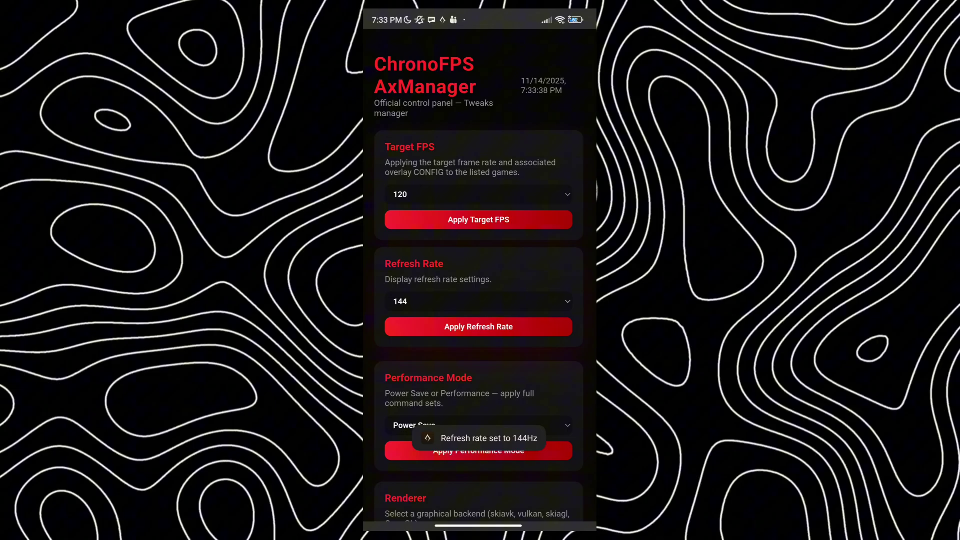
{"action": "scroll", "coordinate": [480, 301], "scroll_direction": "down", "scroll_amount": 15}
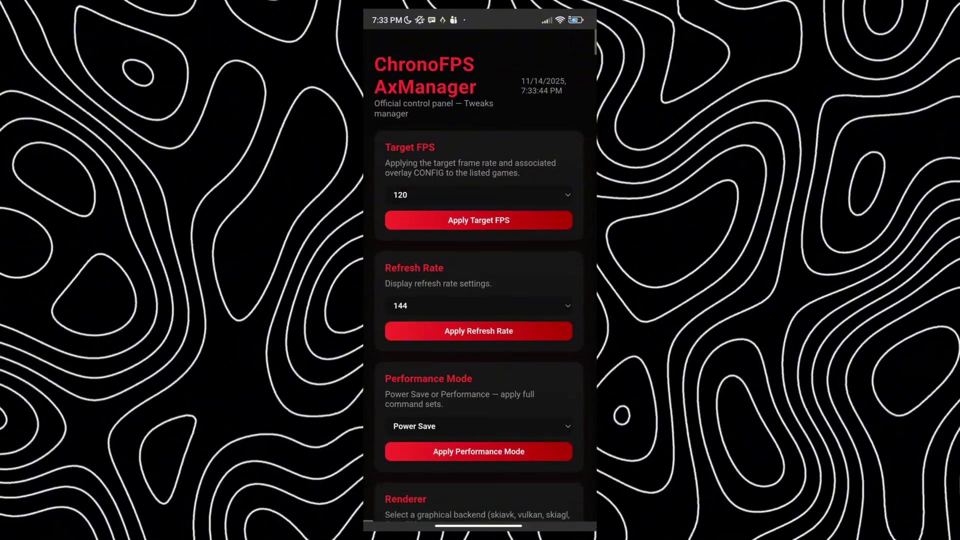
{"action": "scroll", "coordinate": [570, 300], "scroll_direction": "down", "scroll_amount": 5}
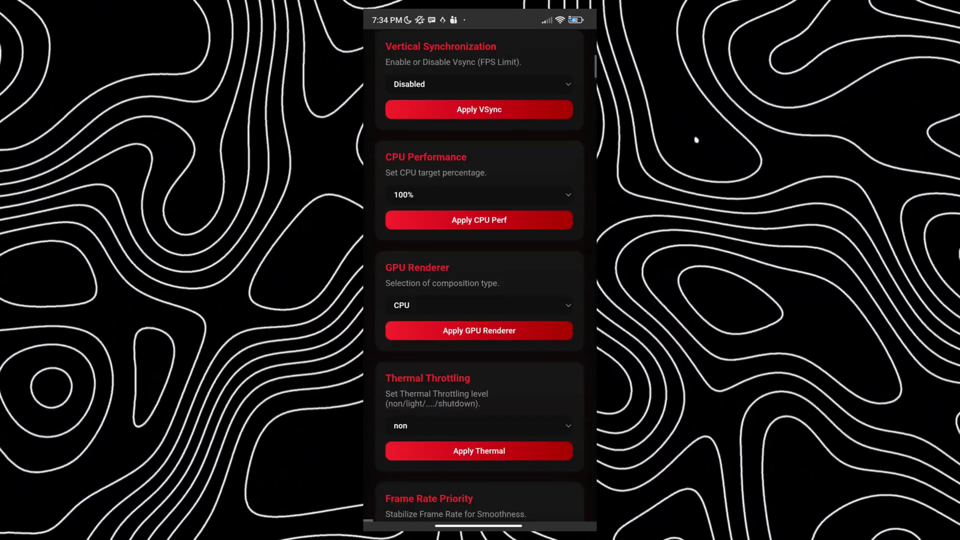
{"action": "left_click_drag", "start_coordinate": [556, 266], "coordinate": [555, 341]}
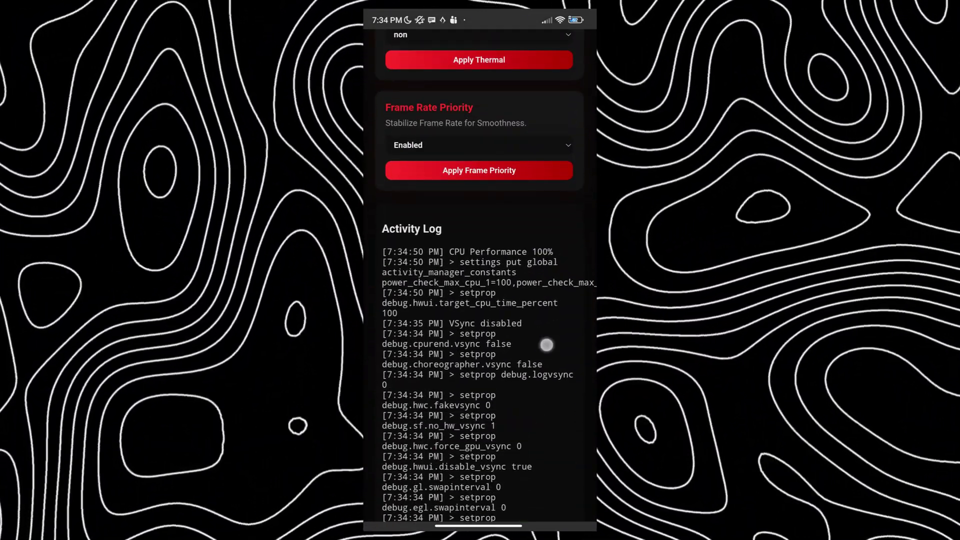
{"action": "scroll", "coordinate": [480, 300], "scroll_direction": "up", "scroll_amount": 8}
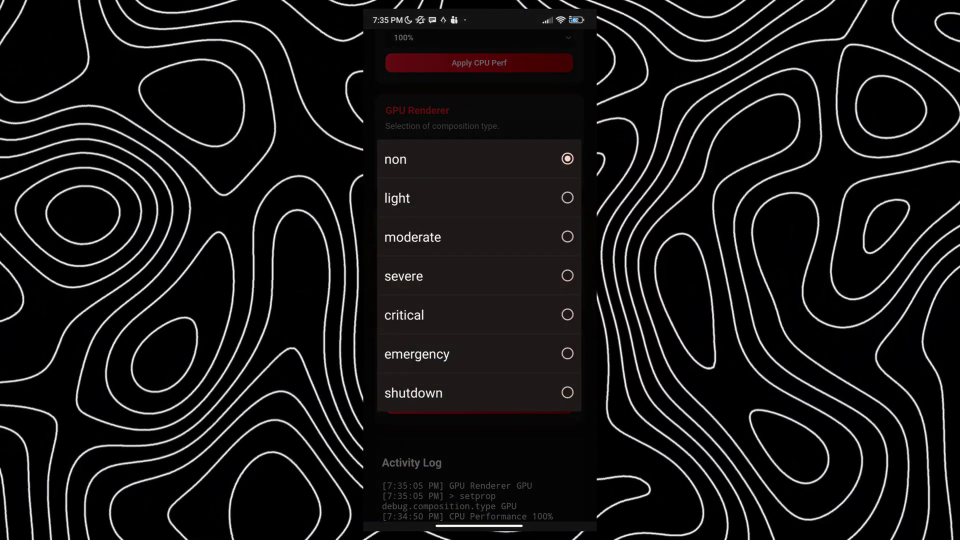
Apply the 'non' thermal throttling override in the ChronoFPS panel
{"action": "left_click", "coordinate": [480, 393]}
{"action": "left_click", "coordinate": [479, 291]}
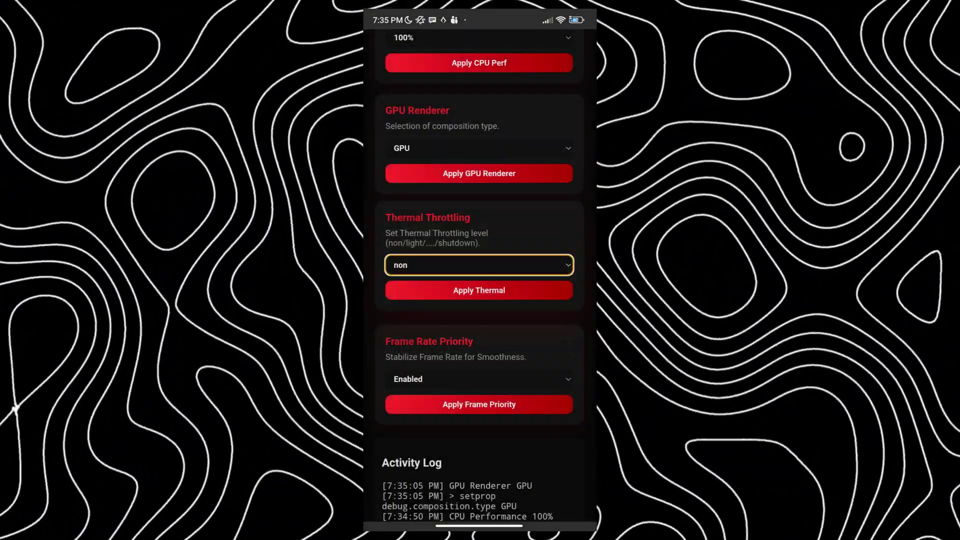
{"action": "scroll", "coordinate": [545, 314], "scroll_direction": "down", "scroll_amount": 1}
Set Frame Rate Priority to Enabled and apply it
{"action": "left_click", "coordinate": [481, 337]}
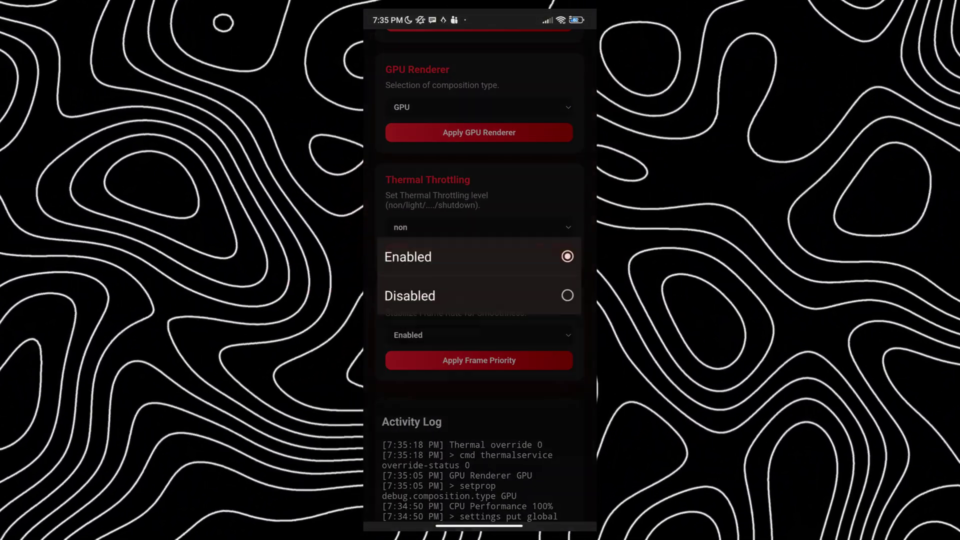
{"action": "left_click", "coordinate": [480, 295]}
{"action": "left_click", "coordinate": [481, 257]}
{"action": "left_click", "coordinate": [480, 360]}
{"action": "scroll", "coordinate": [563, 225], "scroll_direction": "down", "scroll_amount": 8}
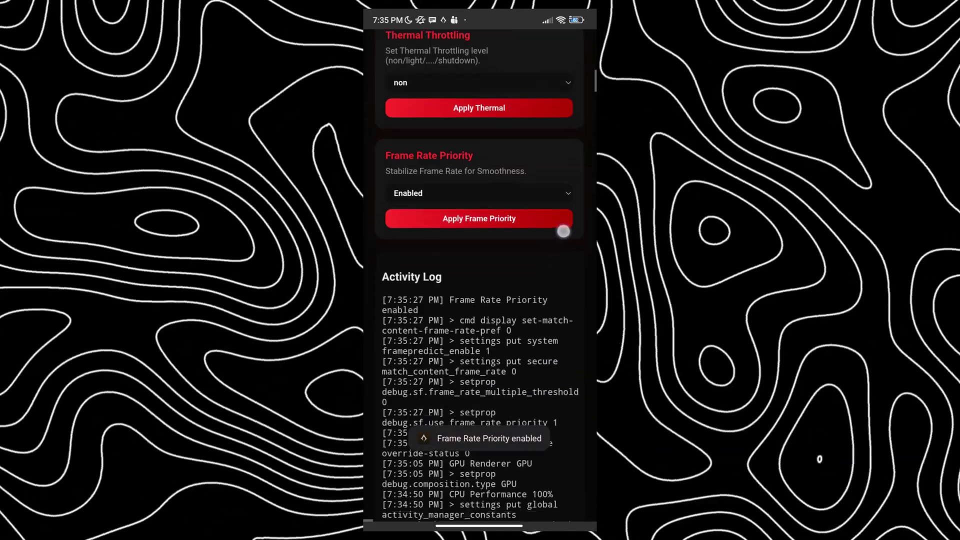
{"action": "scroll", "coordinate": [570, 152], "scroll_direction": "down", "scroll_amount": 8}
{"action": "scroll", "coordinate": [570, 152], "scroll_direction": "up", "scroll_amount": 8}
{"action": "scroll", "coordinate": [571, 152], "scroll_direction": "down", "scroll_amount": 10}
{"action": "scroll", "coordinate": [571, 152], "scroll_direction": "up", "scroll_amount": 10}
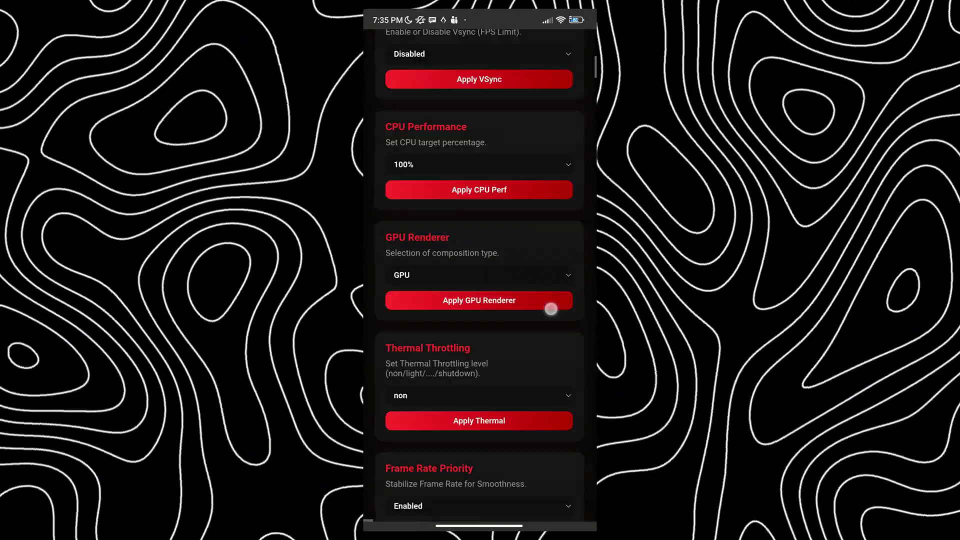
{"action": "scroll", "coordinate": [570, 152], "scroll_direction": "up", "scroll_amount": 10}
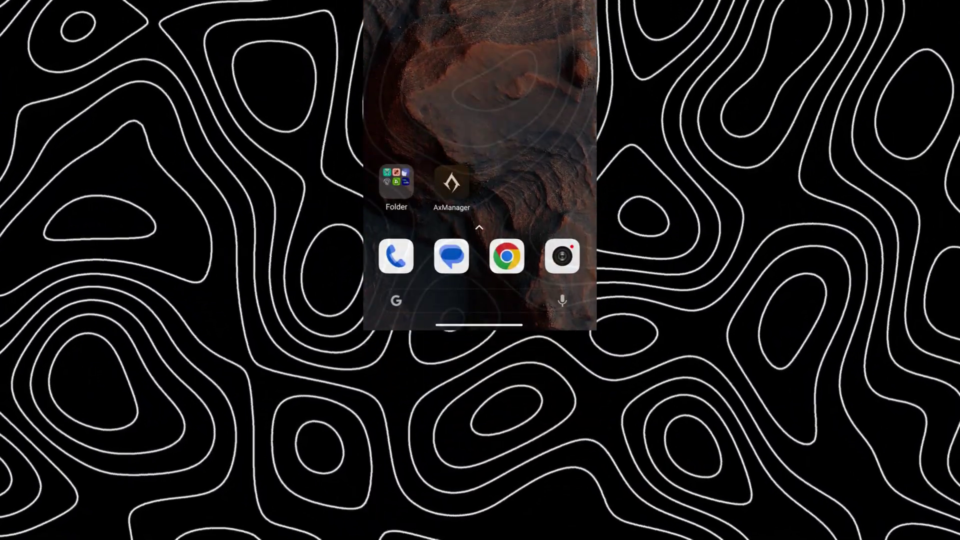